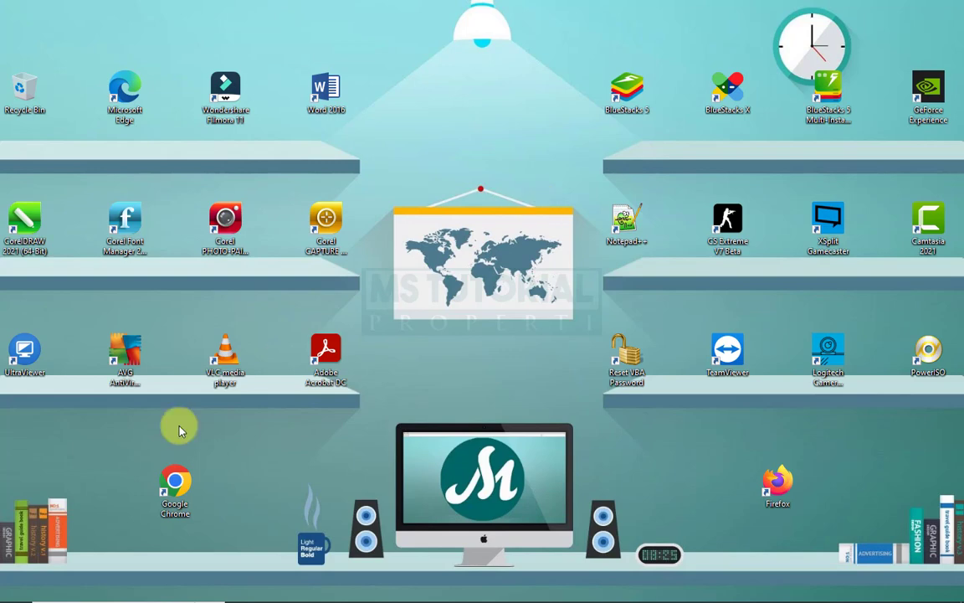
- Launch Word and create a blank document
{"action": "left_click", "coordinate": [12, 589]}
{"action": "left_click", "coordinate": [11, 589]}
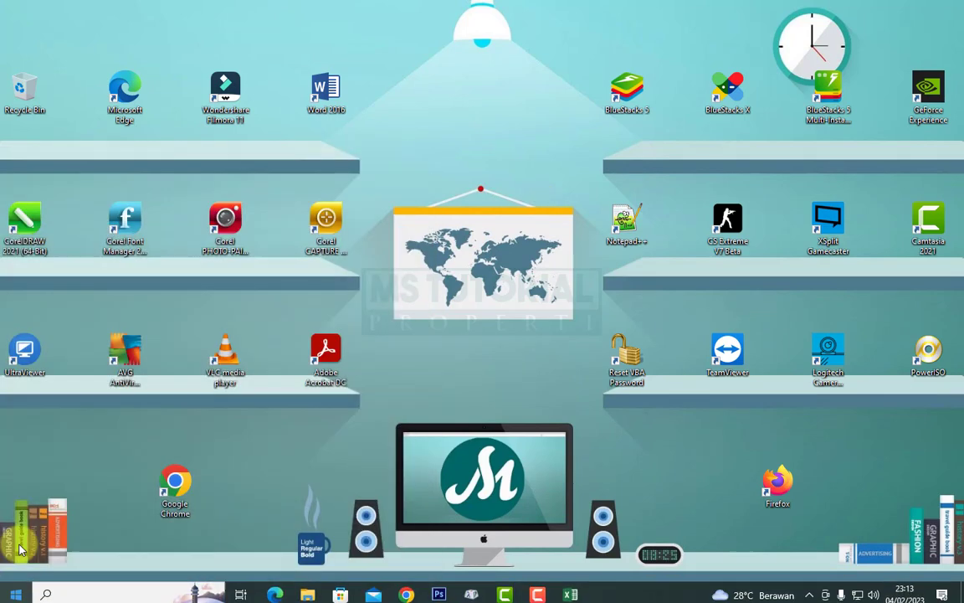
{"action": "double_click", "coordinate": [327, 92]}
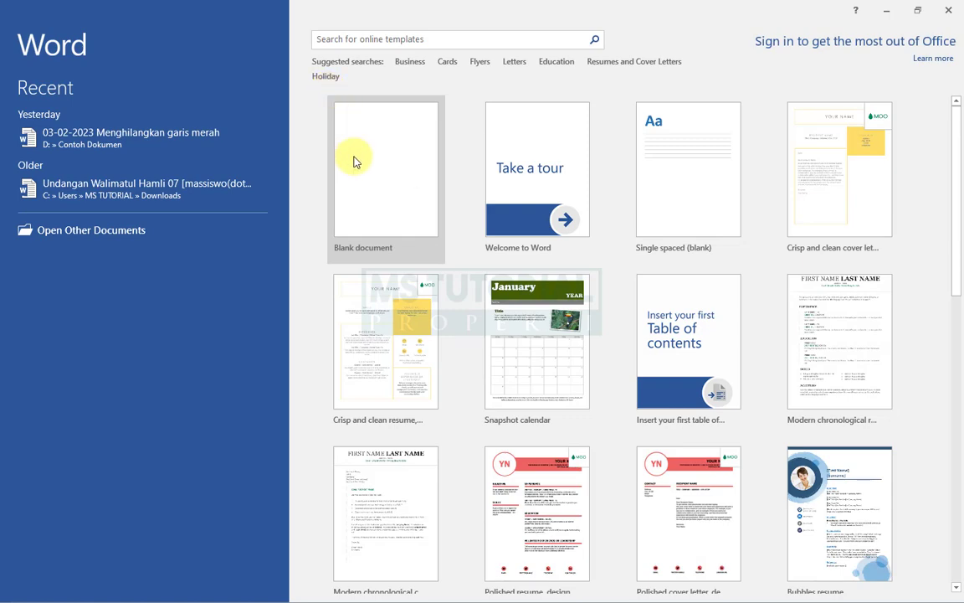
{"action": "left_click", "coordinate": [395, 216]}
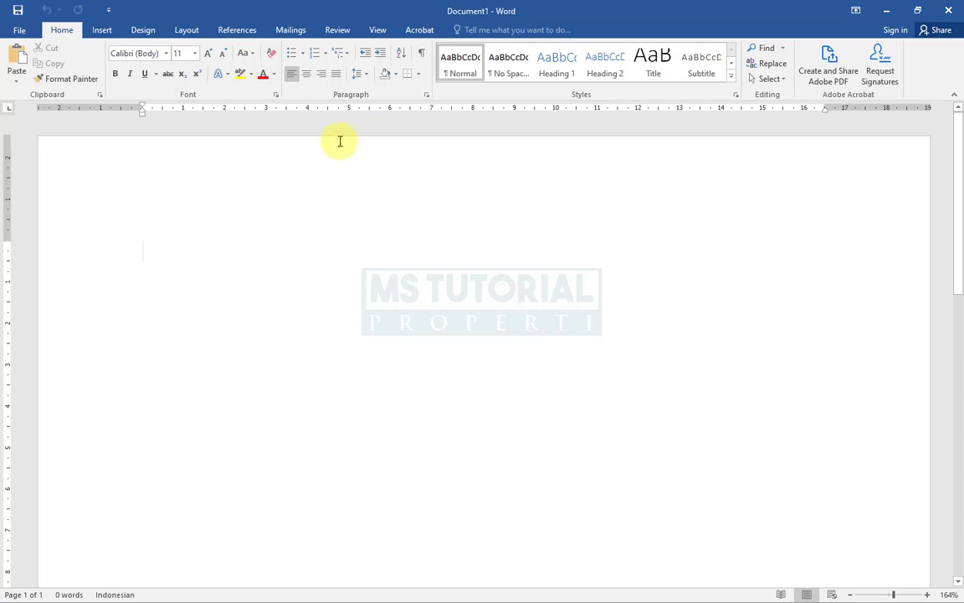
- Insert a table with 3 columns and 5 rows
{"action": "left_click", "coordinate": [101, 30]}
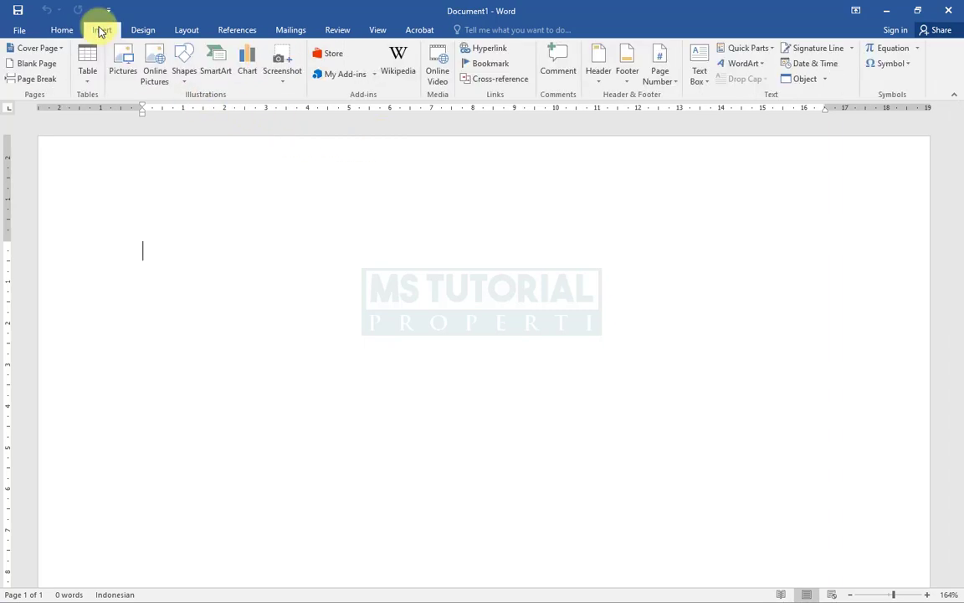
{"action": "left_click", "coordinate": [87, 70]}
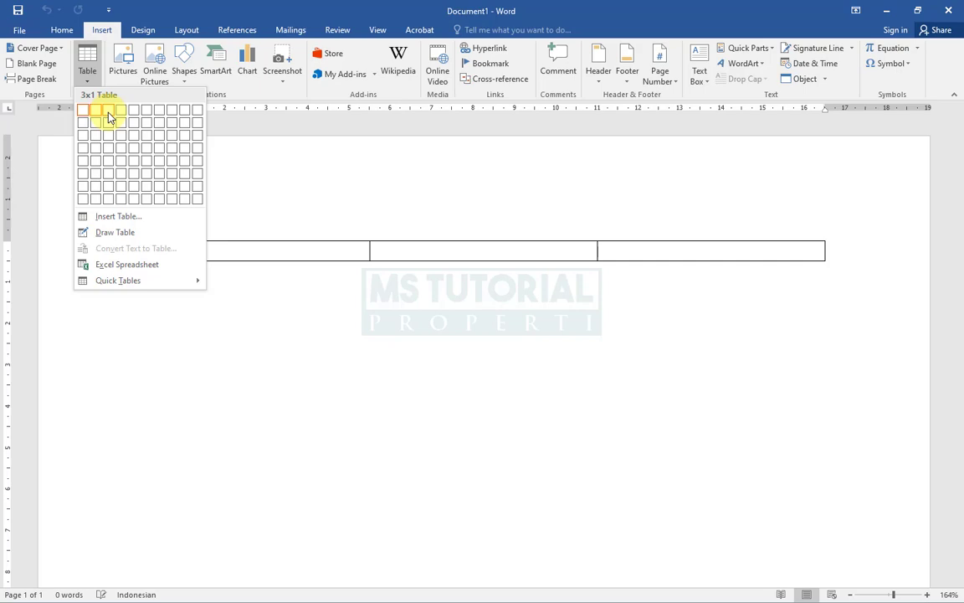
{"action": "left_click", "coordinate": [108, 165]}
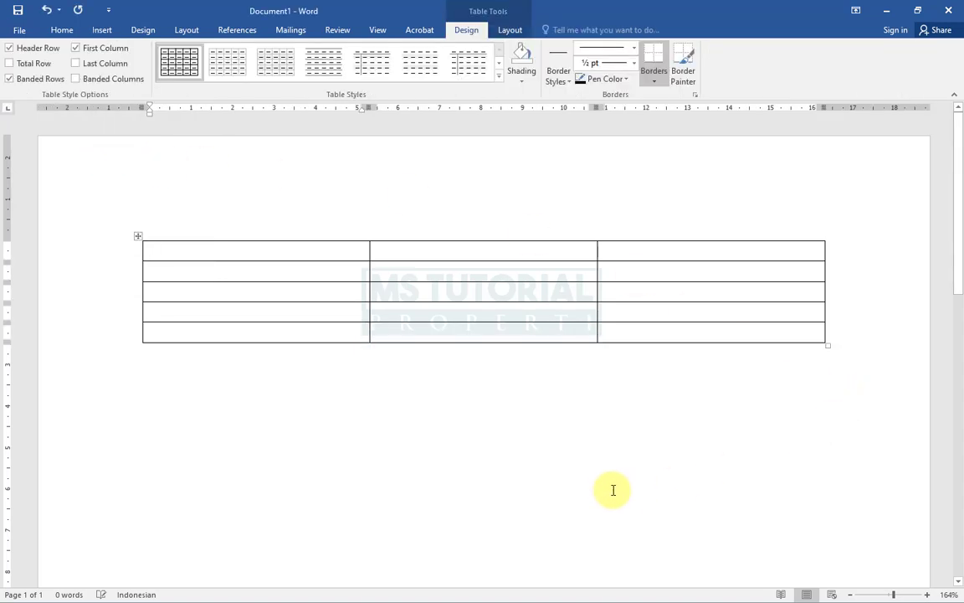
- Fill the table's header row with No, Nama and Alamat
{"action": "left_click", "coordinate": [278, 251]}
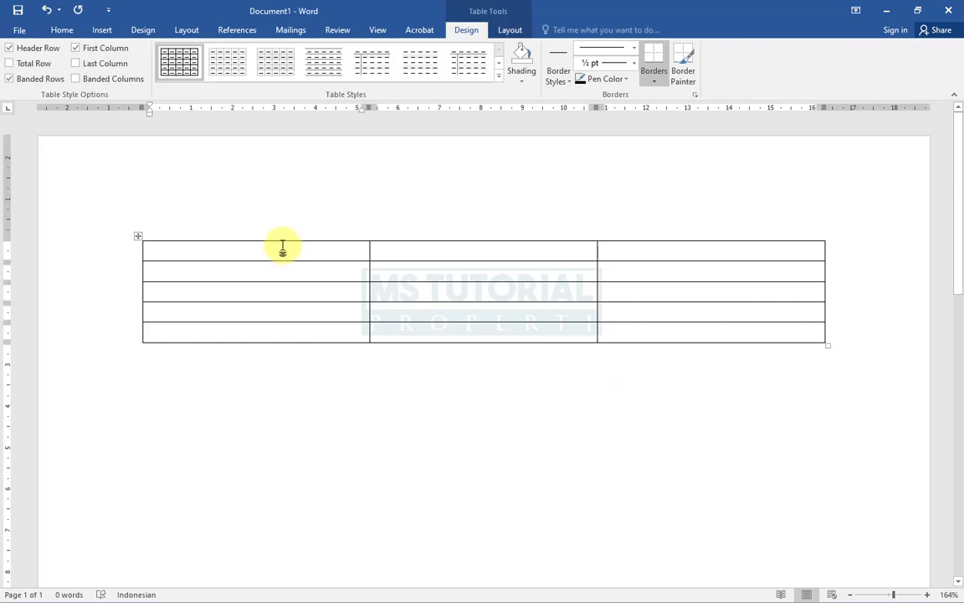
{"action": "type", "text": "NN"}
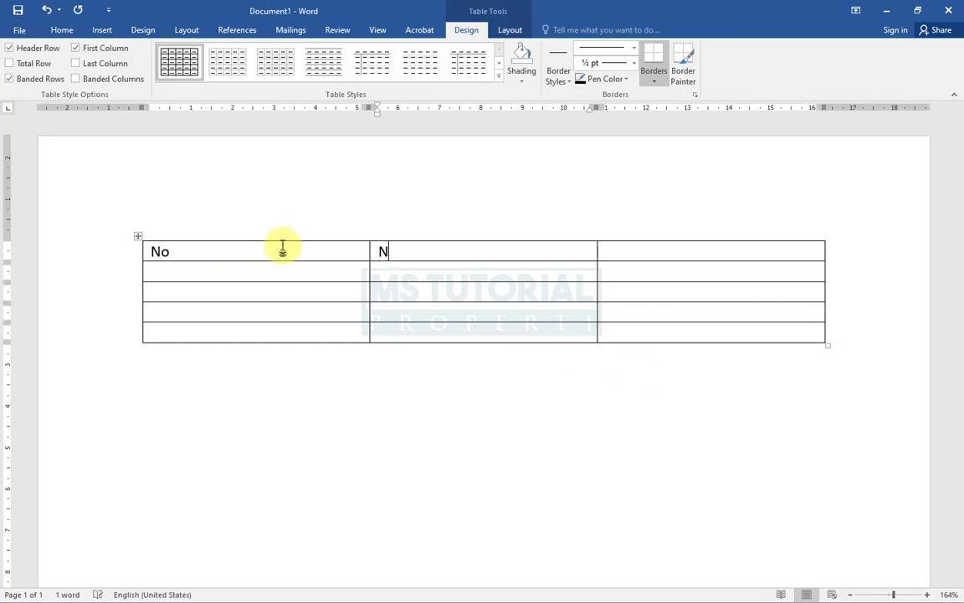
{"action": "type", "text": "ama"}
{"action": "key", "text": "Tab"}
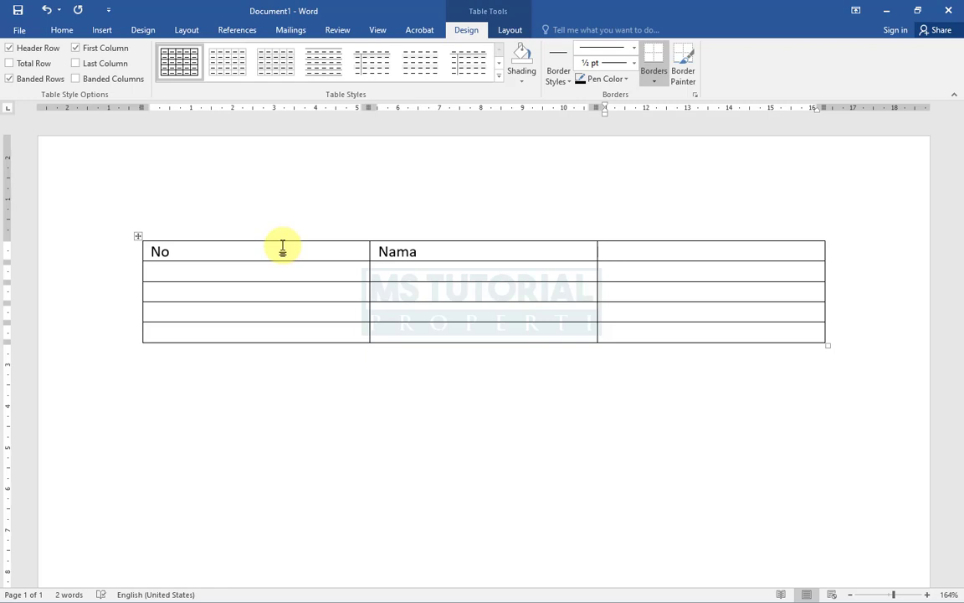
{"action": "type", "text": "Alamat"}
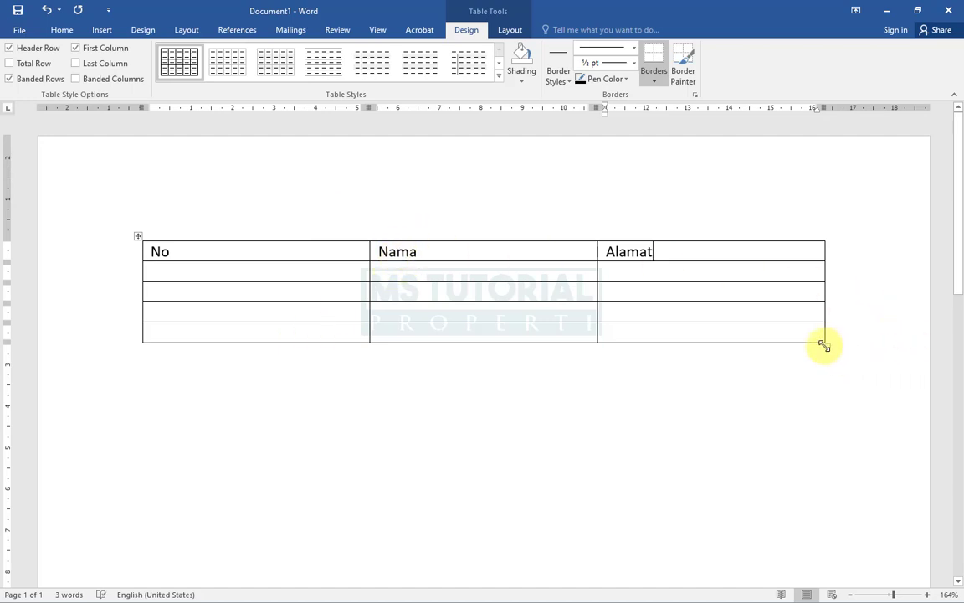
- Resize the table by its corner handle, shrinking it and then widening it to about the page width
{"action": "left_click_drag", "start_coordinate": [826, 346], "coordinate": [483, 330]}
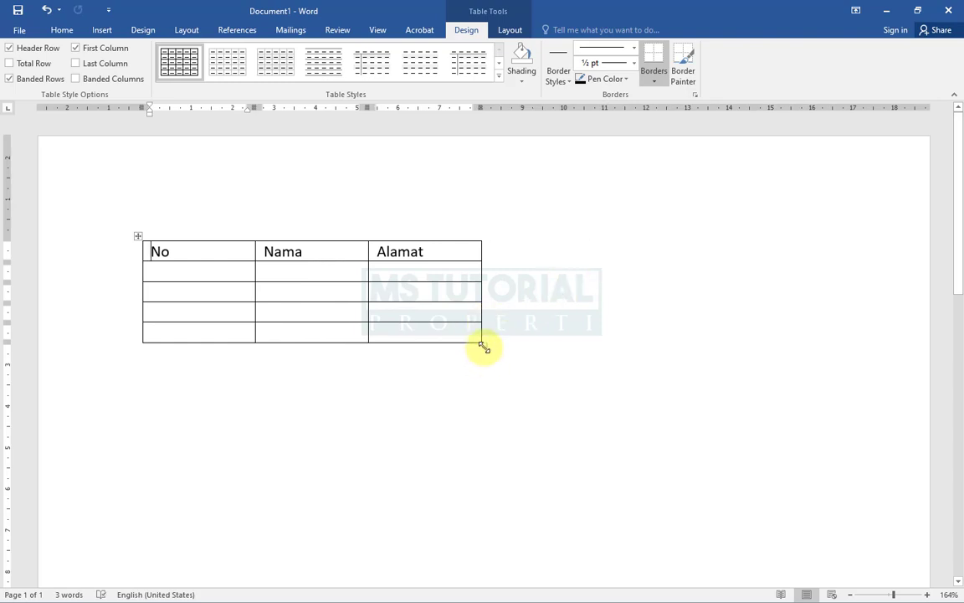
{"action": "left_click_drag", "start_coordinate": [484, 345], "coordinate": [844, 361]}
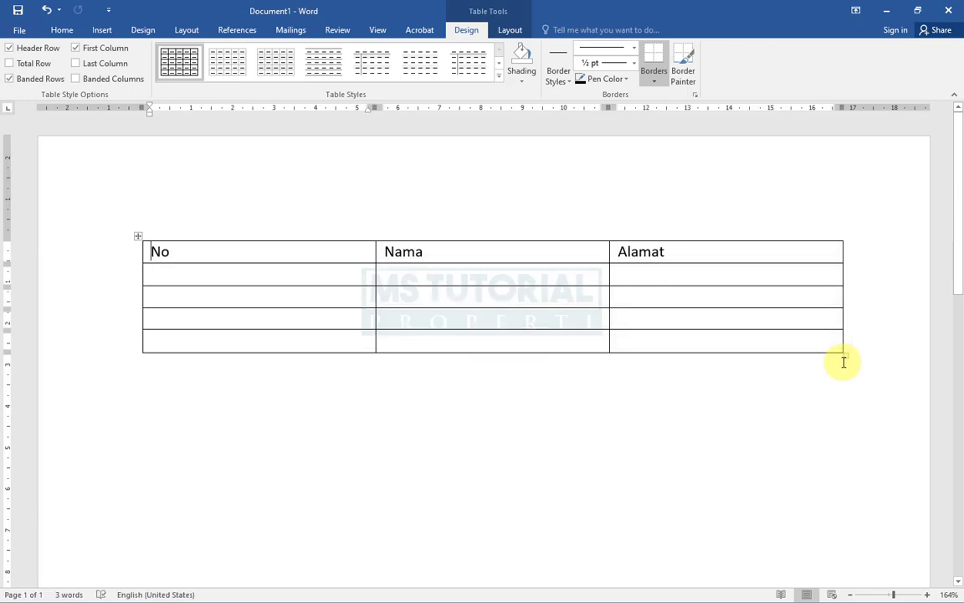
{"action": "left_click", "coordinate": [532, 422]}
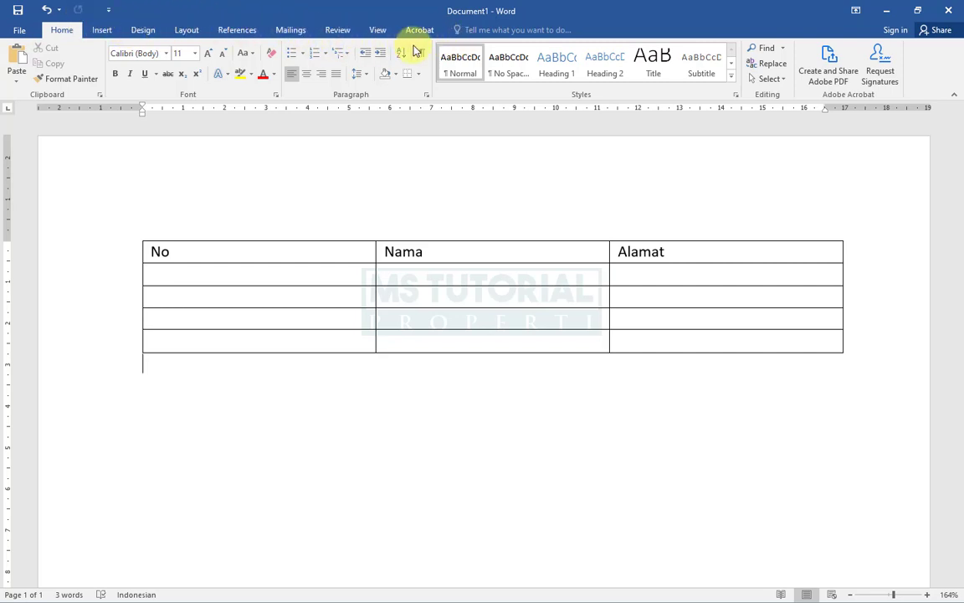
{"action": "left_click", "coordinate": [276, 339]}
{"action": "left_click", "coordinate": [284, 405]}
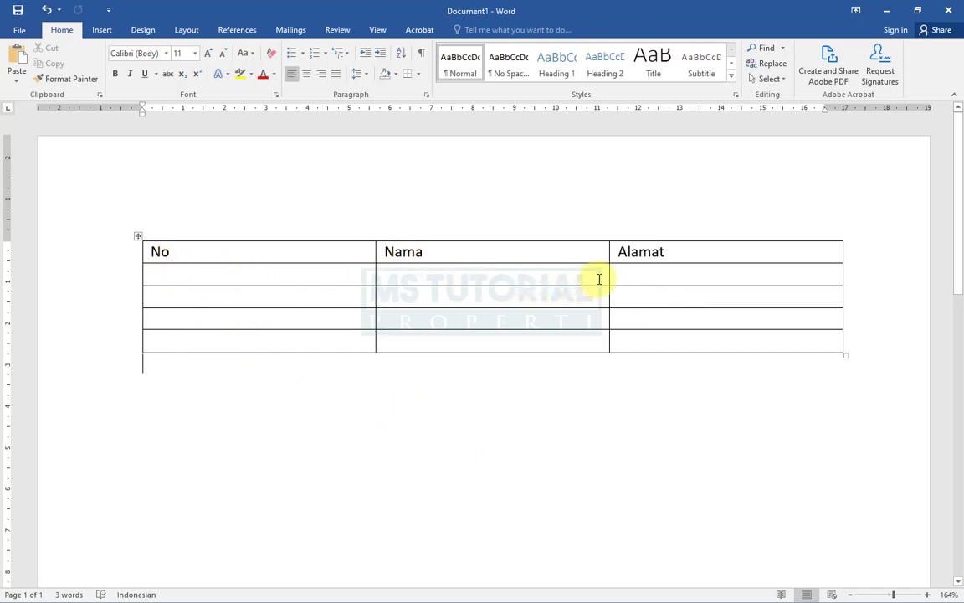
{"action": "left_click", "coordinate": [262, 269]}
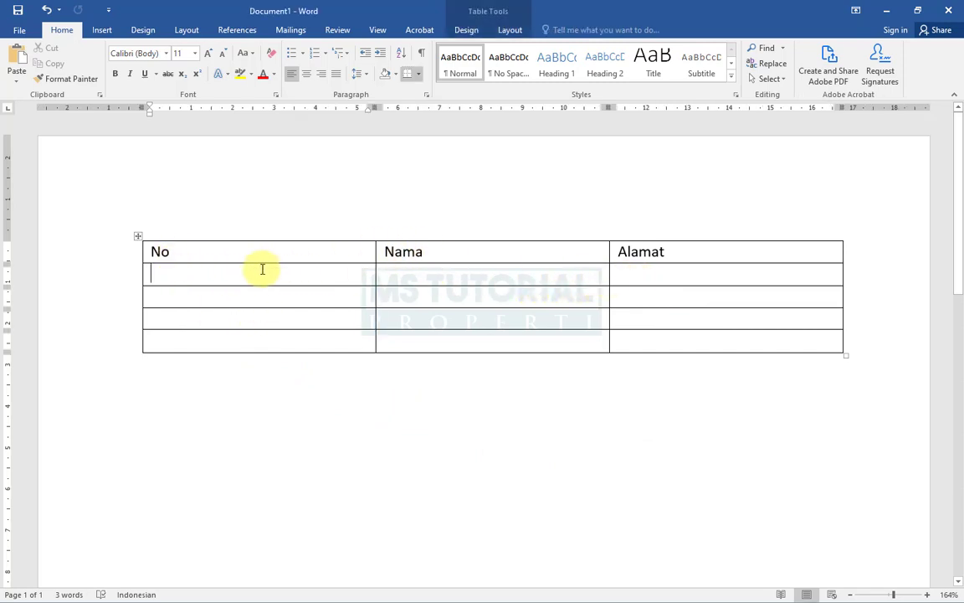
{"action": "left_click", "coordinate": [234, 369]}
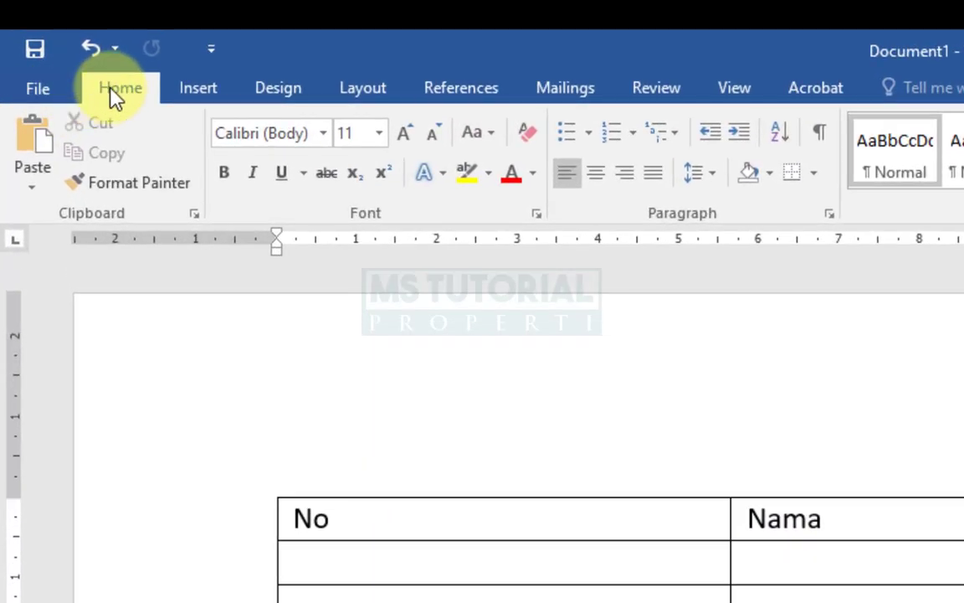
{"action": "left_click", "coordinate": [115, 95]}
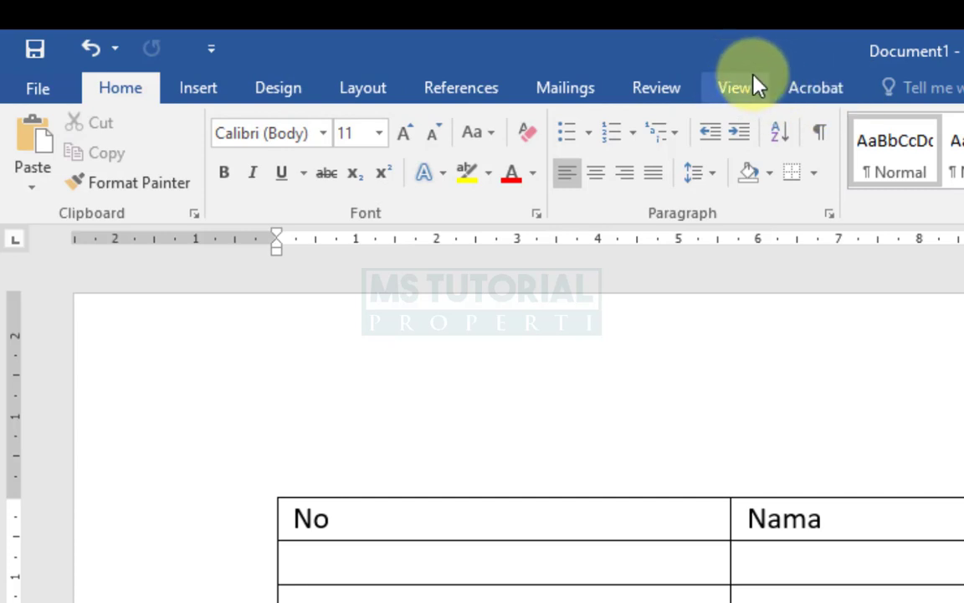
{"action": "left_click", "coordinate": [816, 91]}
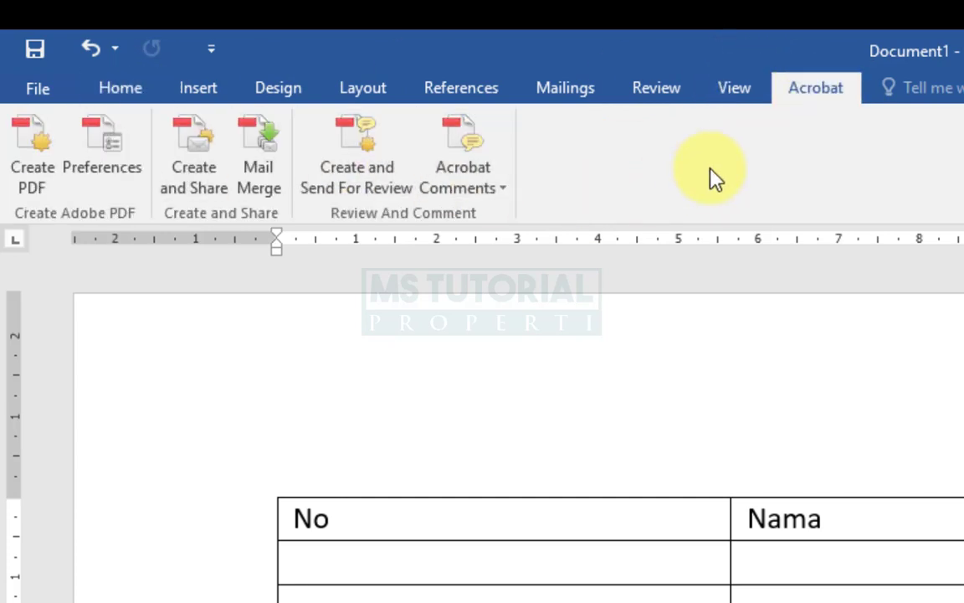
{"action": "left_click", "coordinate": [735, 103]}
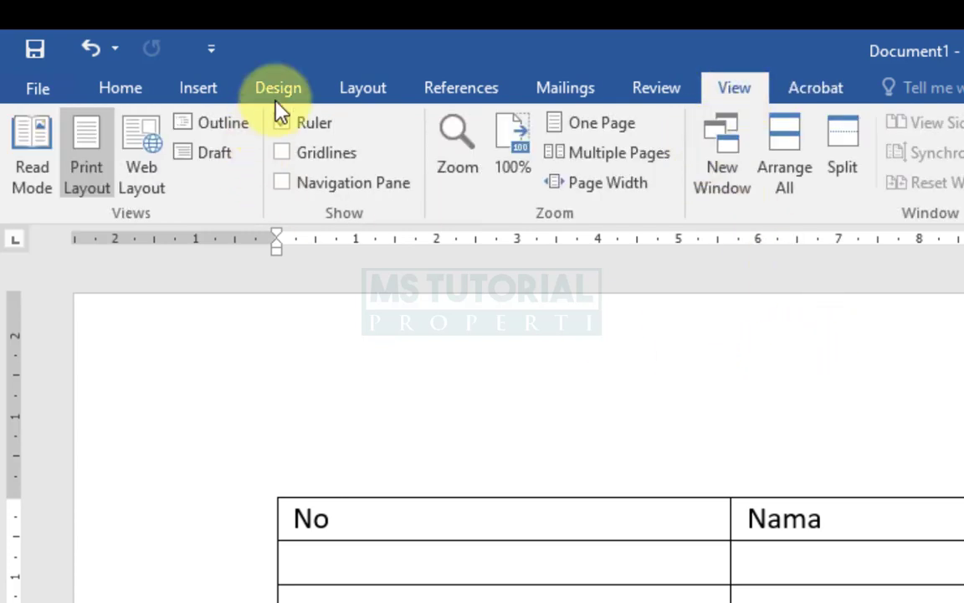
{"action": "left_click", "coordinate": [664, 83]}
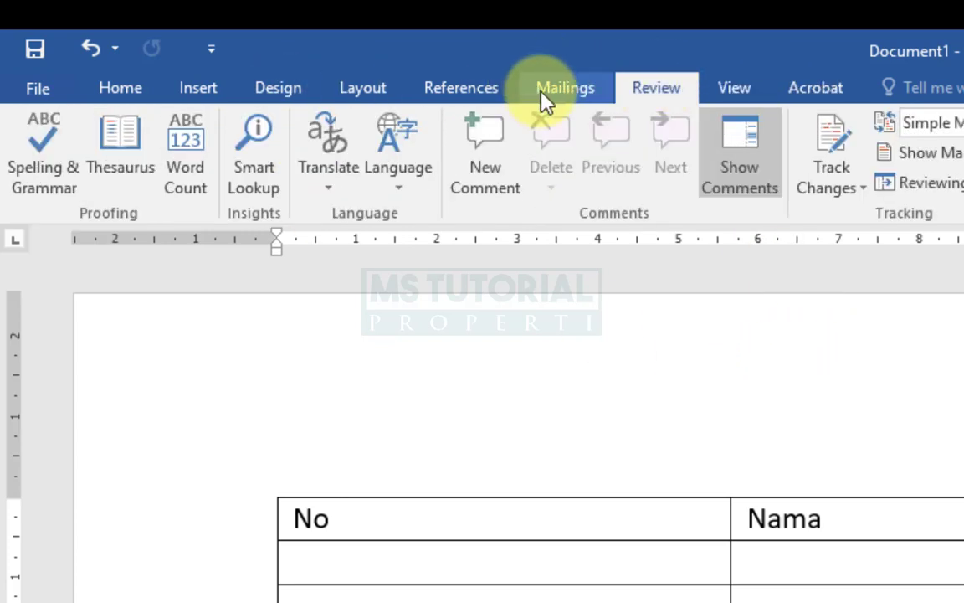
{"action": "left_click", "coordinate": [541, 92]}
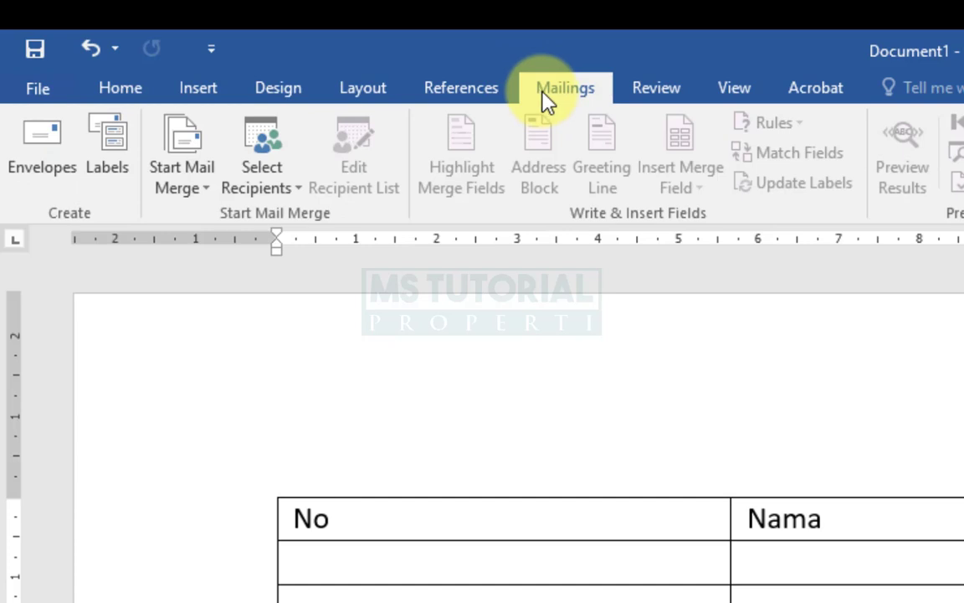
{"action": "left_click", "coordinate": [555, 563]}
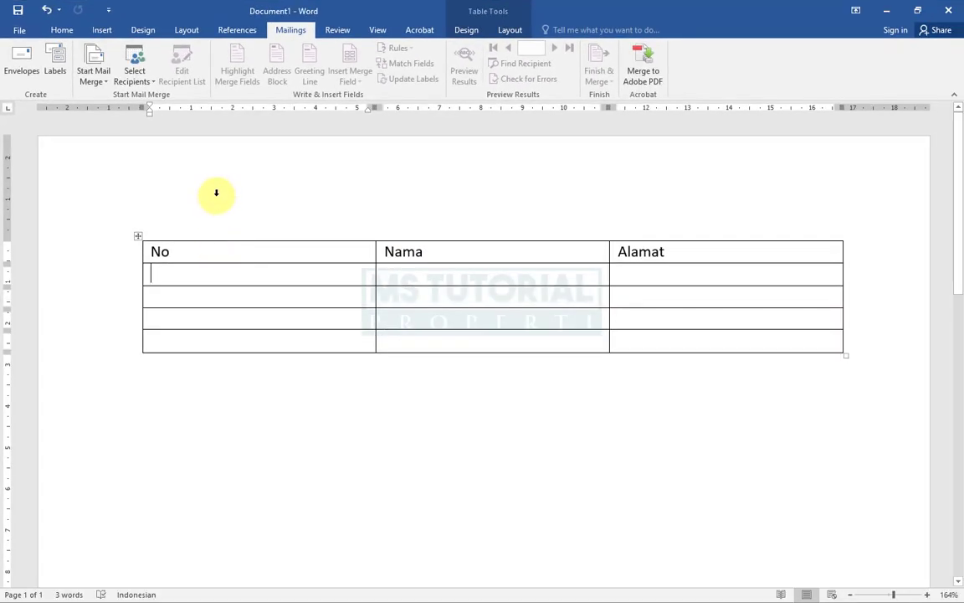
{"action": "left_click", "coordinate": [216, 195]}
{"action": "left_click", "coordinate": [295, 445]}
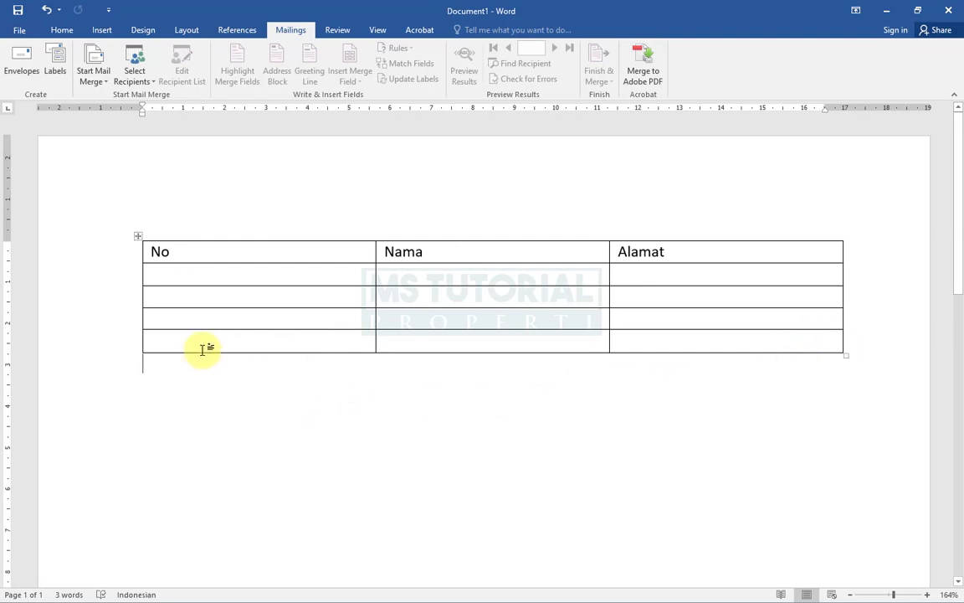
{"action": "left_click", "coordinate": [170, 274]}
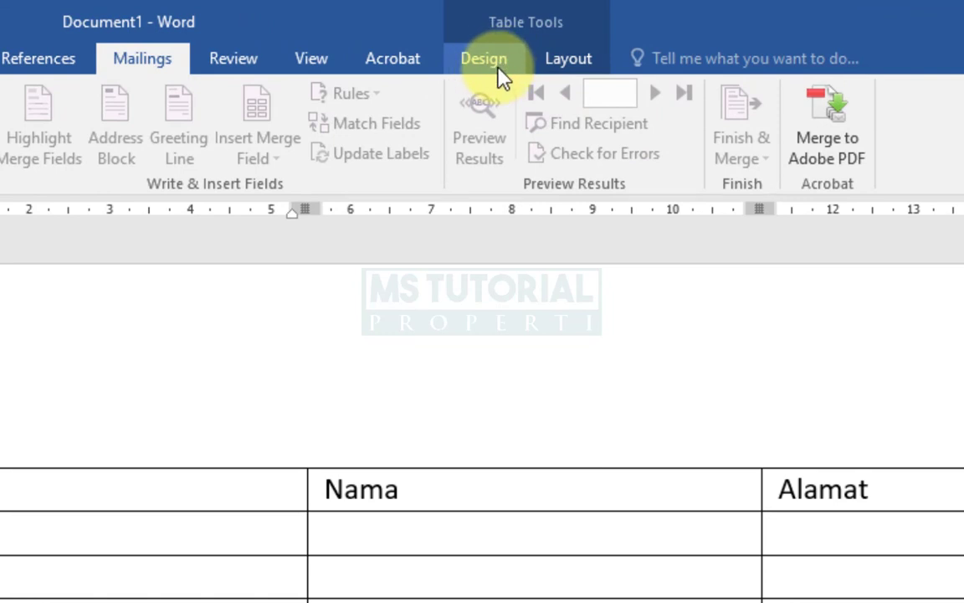
- Compare the table Design and Layout tools while the cursor is in the table
{"action": "left_click", "coordinate": [581, 69]}
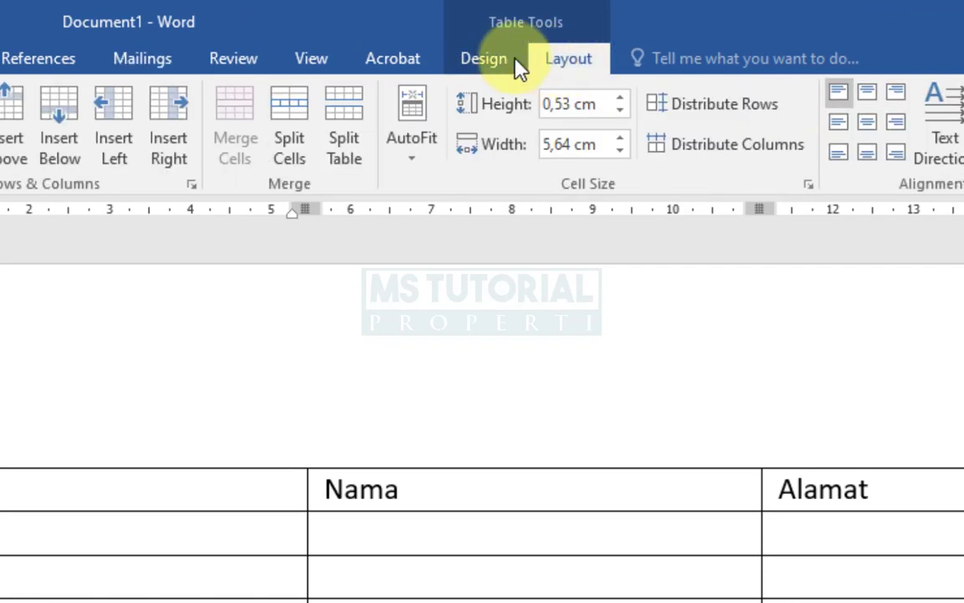
{"action": "left_click", "coordinate": [479, 67]}
{"action": "left_click", "coordinate": [559, 71]}
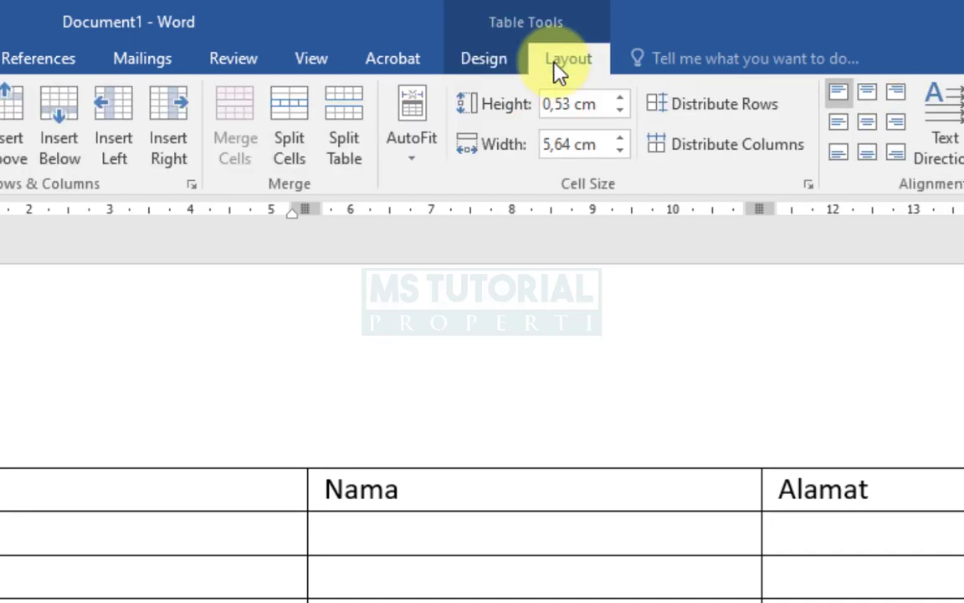
{"action": "left_click", "coordinate": [478, 64]}
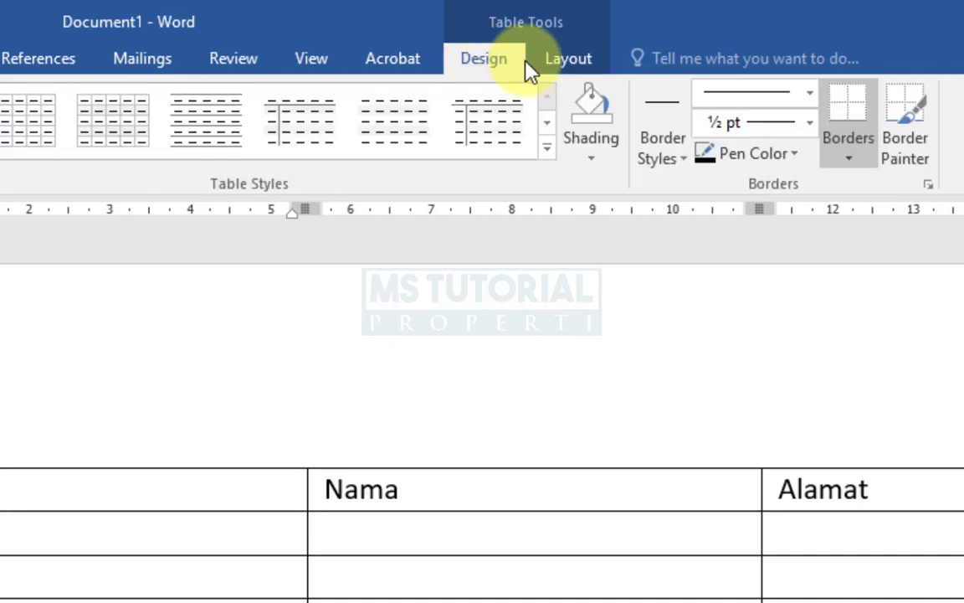
{"action": "left_click", "coordinate": [563, 69]}
{"action": "left_click", "coordinate": [495, 69]}
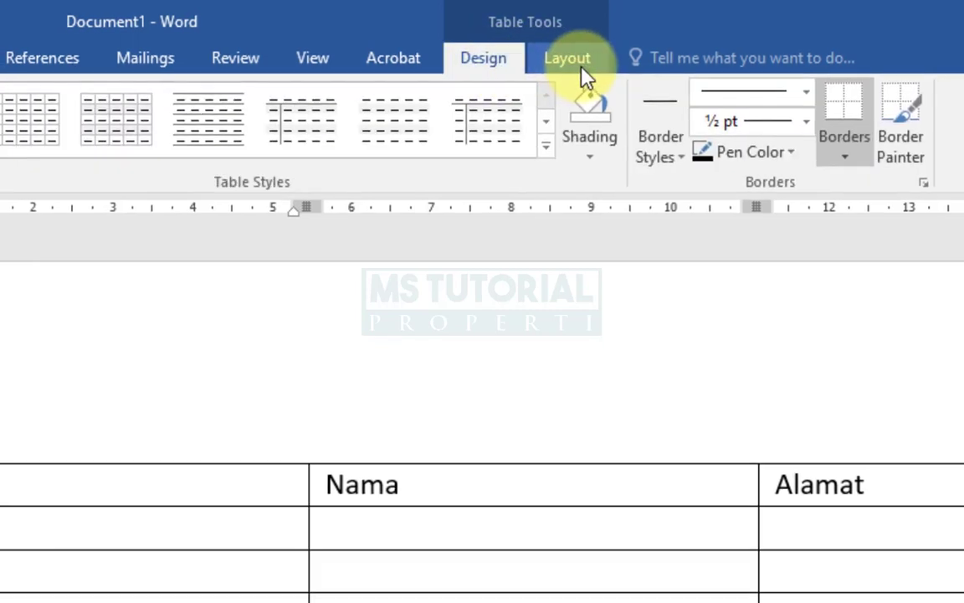
{"action": "left_click", "coordinate": [583, 65]}
{"action": "left_click", "coordinate": [489, 47]}
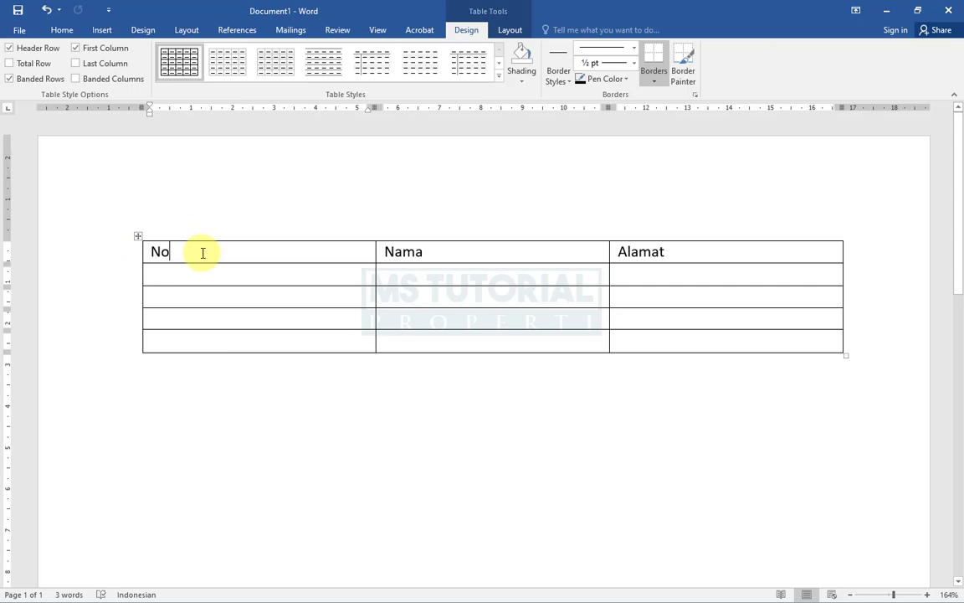
{"action": "left_click", "coordinate": [243, 341]}
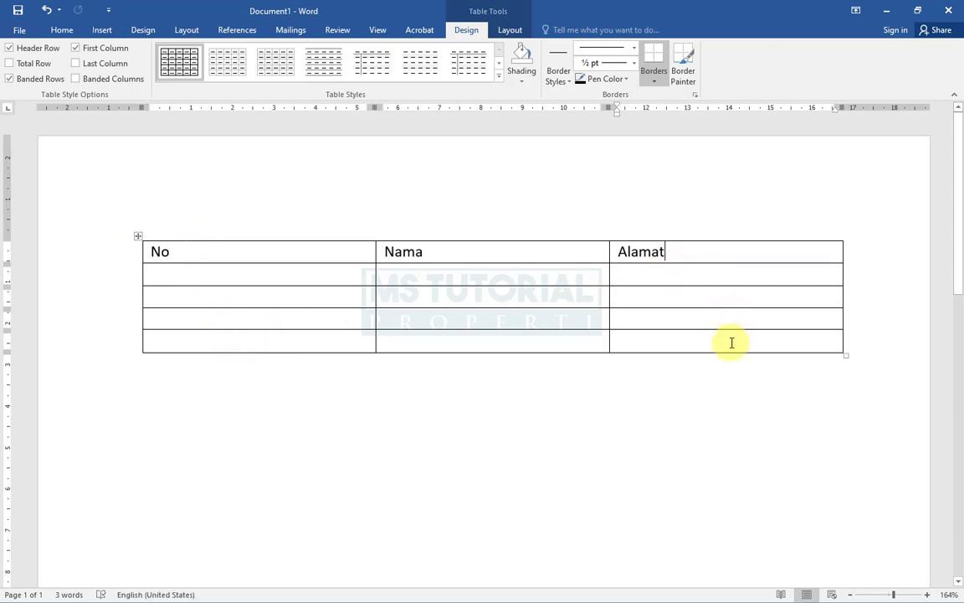
{"action": "left_click", "coordinate": [760, 319]}
{"action": "left_click", "coordinate": [768, 245]}
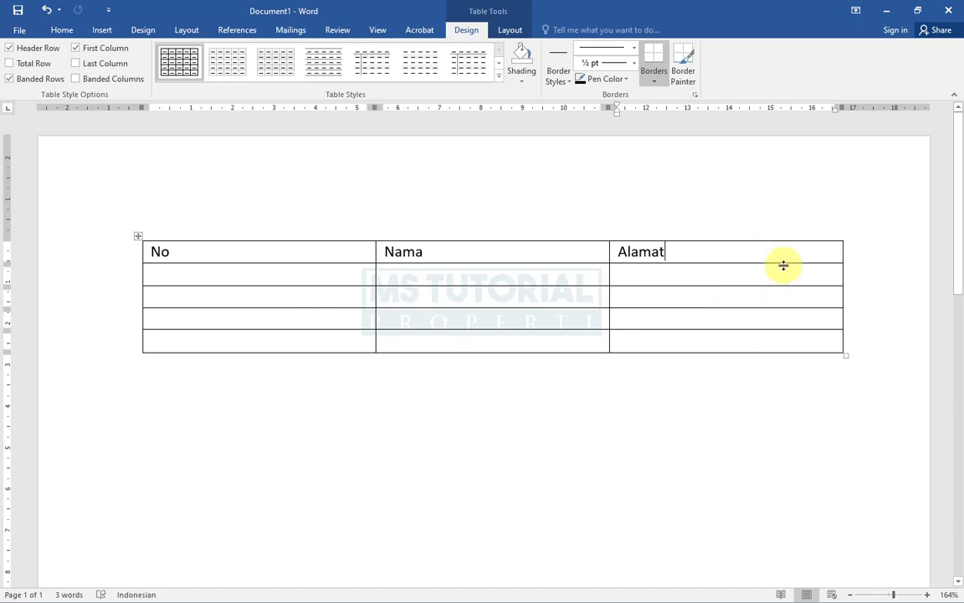
{"action": "left_click", "coordinate": [532, 251]}
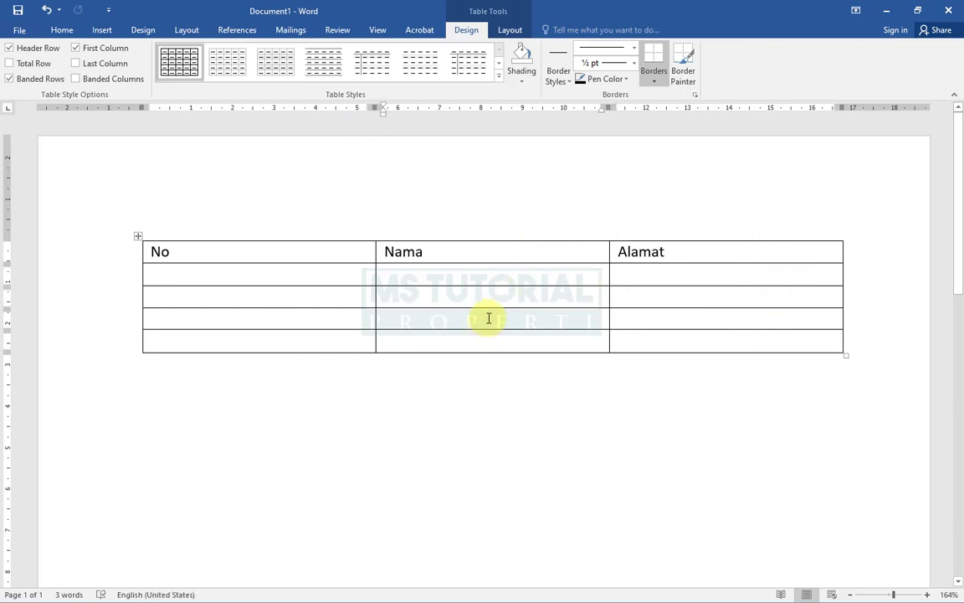
{"action": "left_click", "coordinate": [477, 343]}
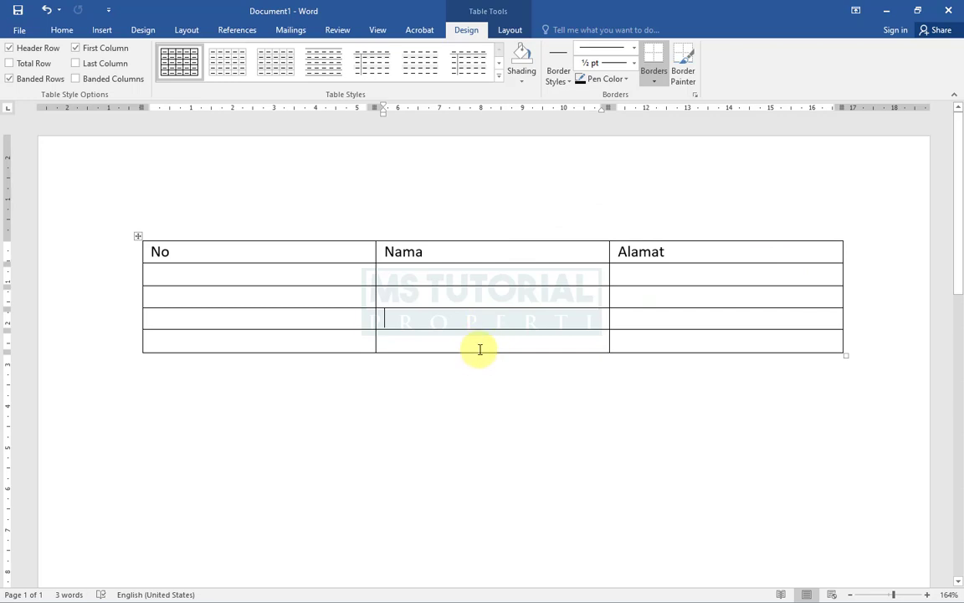
{"action": "left_click", "coordinate": [222, 269]}
{"action": "left_click", "coordinate": [311, 253]}
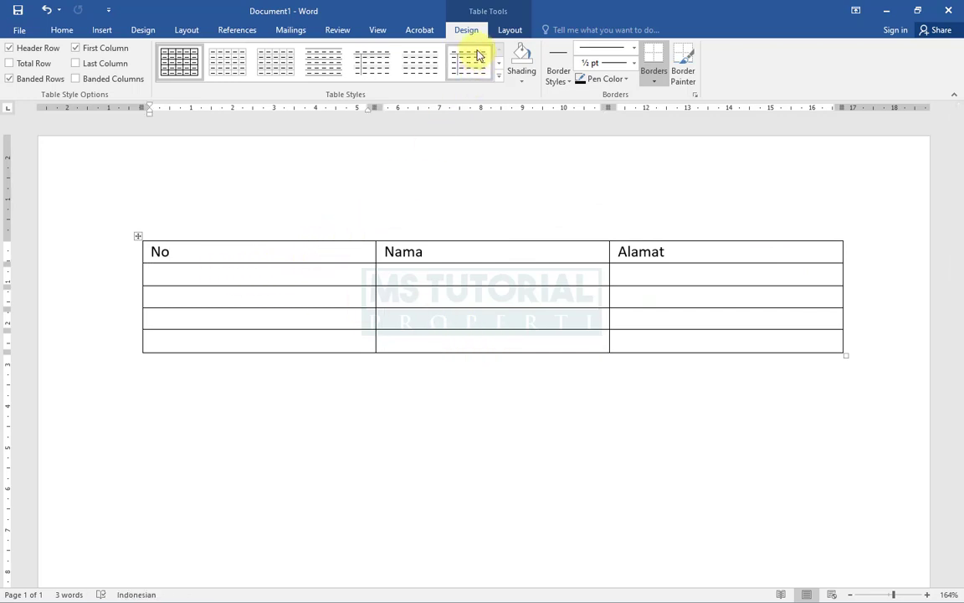
- Switch back and forth between the table Design and Layout tools to review them
{"action": "left_click", "coordinate": [512, 30]}
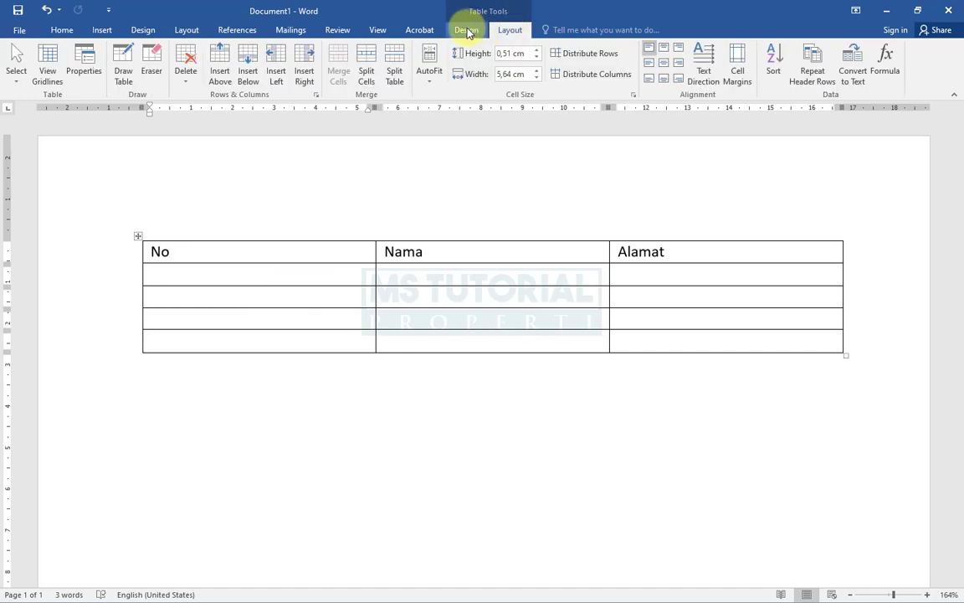
{"action": "left_click", "coordinate": [467, 31]}
{"action": "left_click", "coordinate": [512, 31]}
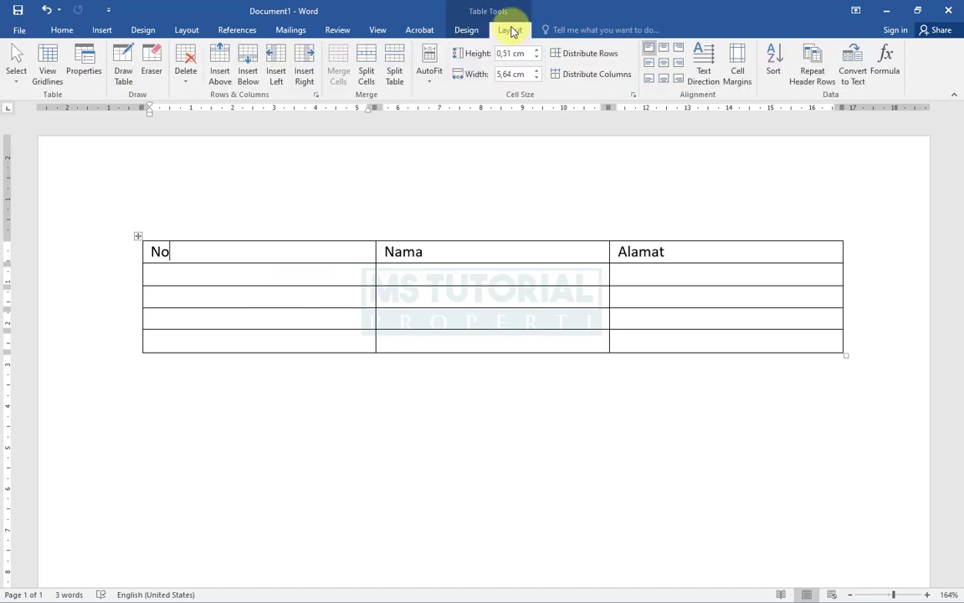
{"action": "left_click", "coordinate": [467, 30]}
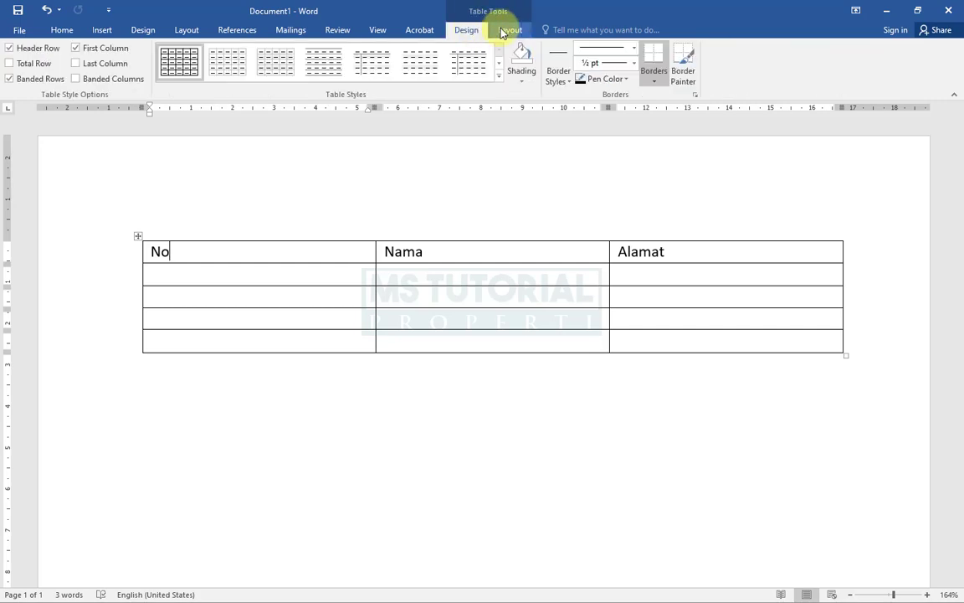
{"action": "left_click", "coordinate": [511, 31]}
{"action": "left_click", "coordinate": [467, 30]}
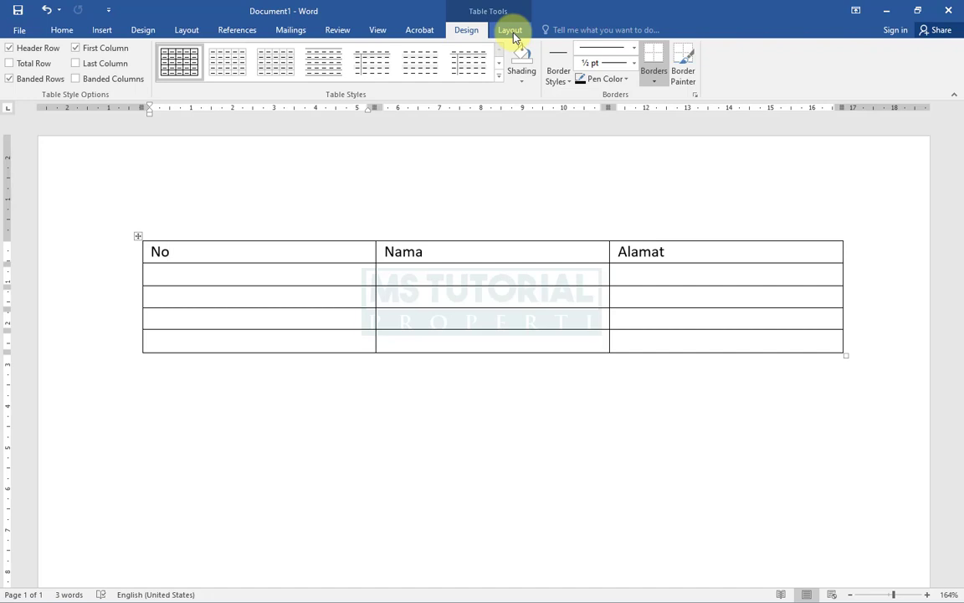
{"action": "left_click", "coordinate": [510, 31]}
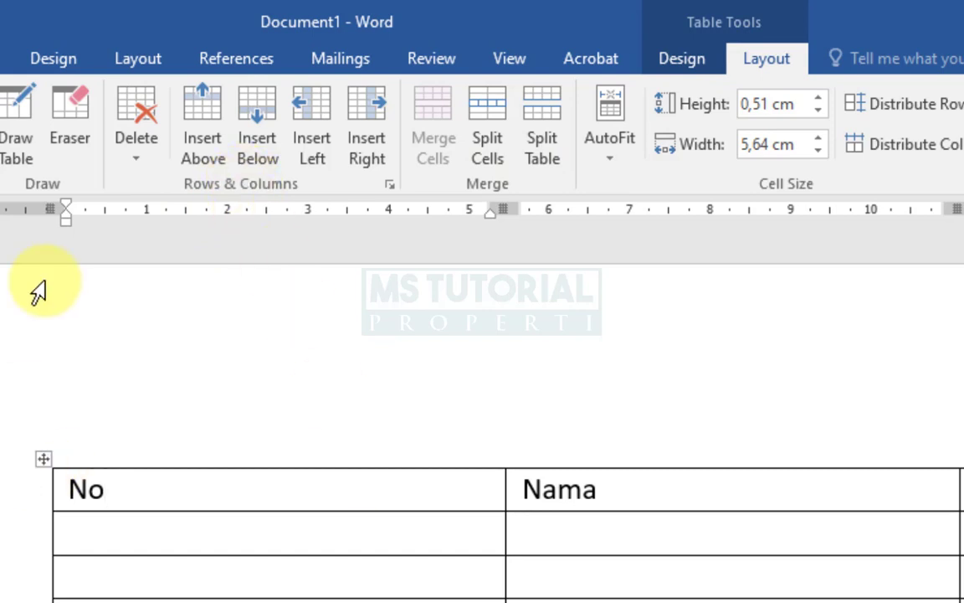
- Select the whole table and delete it with Delete Table, then undo the deletion
{"action": "left_click", "coordinate": [142, 159]}
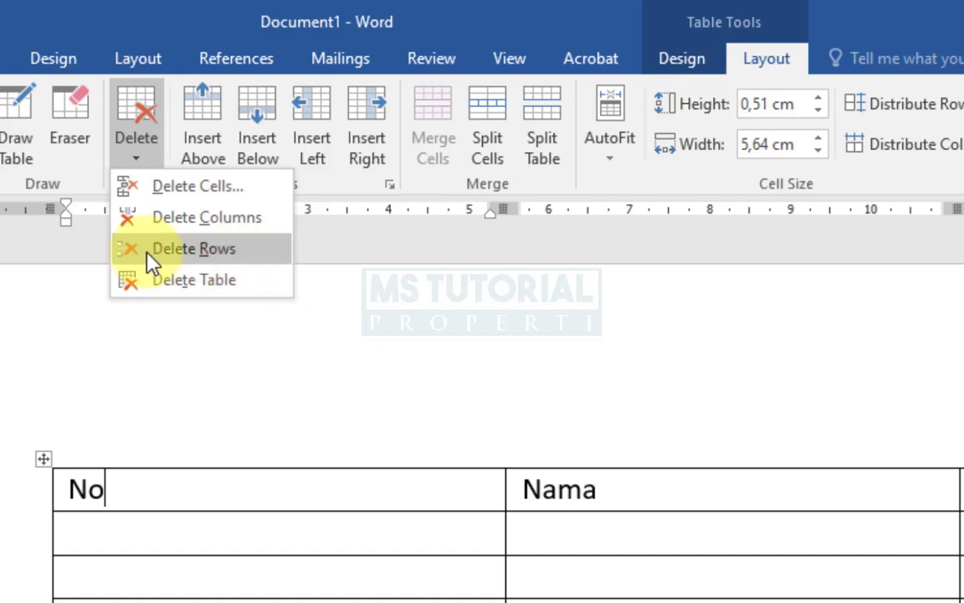
{"action": "left_click", "coordinate": [387, 362]}
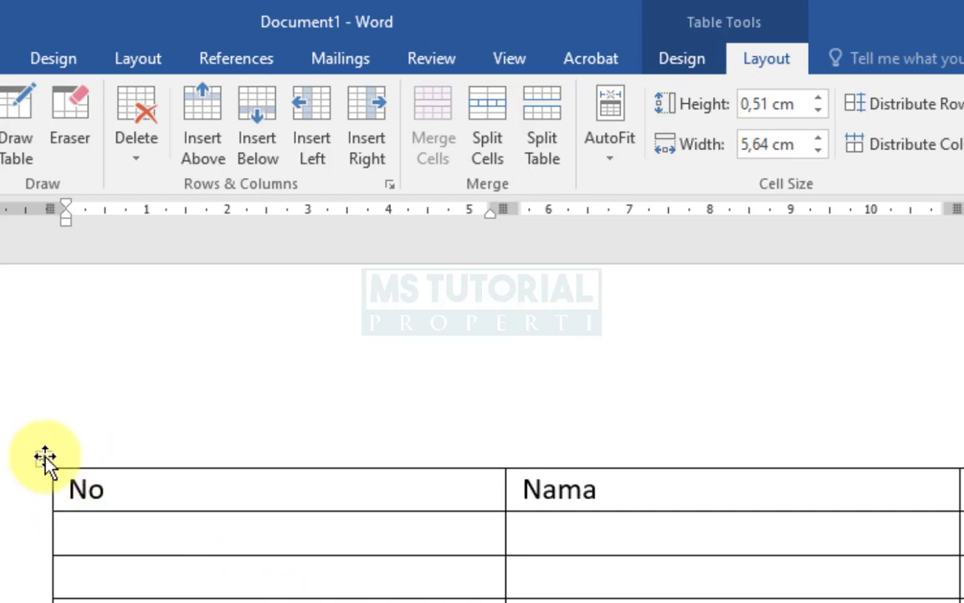
{"action": "left_click_drag", "start_coordinate": [281, 486], "coordinate": [730, 340]}
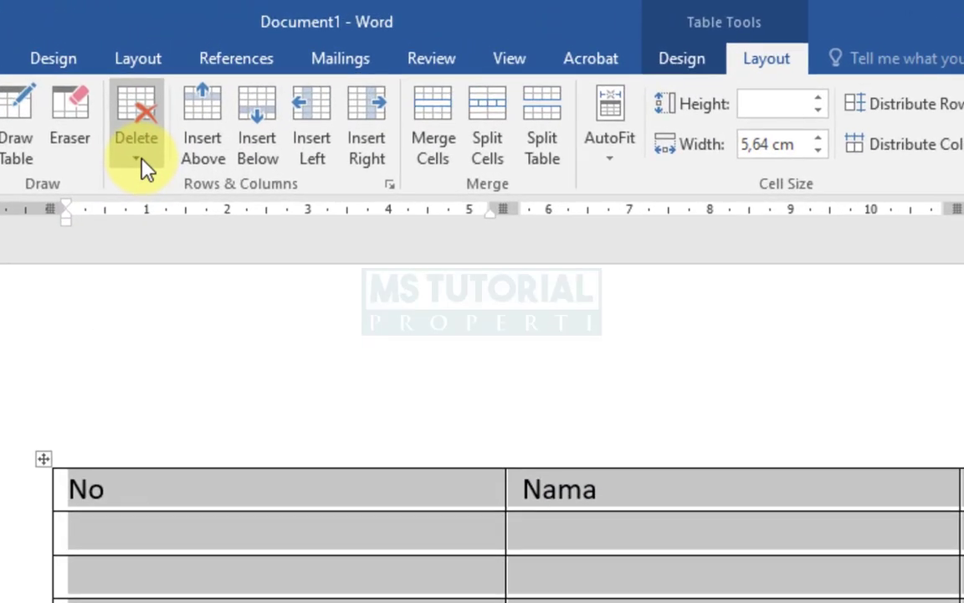
{"action": "left_click", "coordinate": [142, 164]}
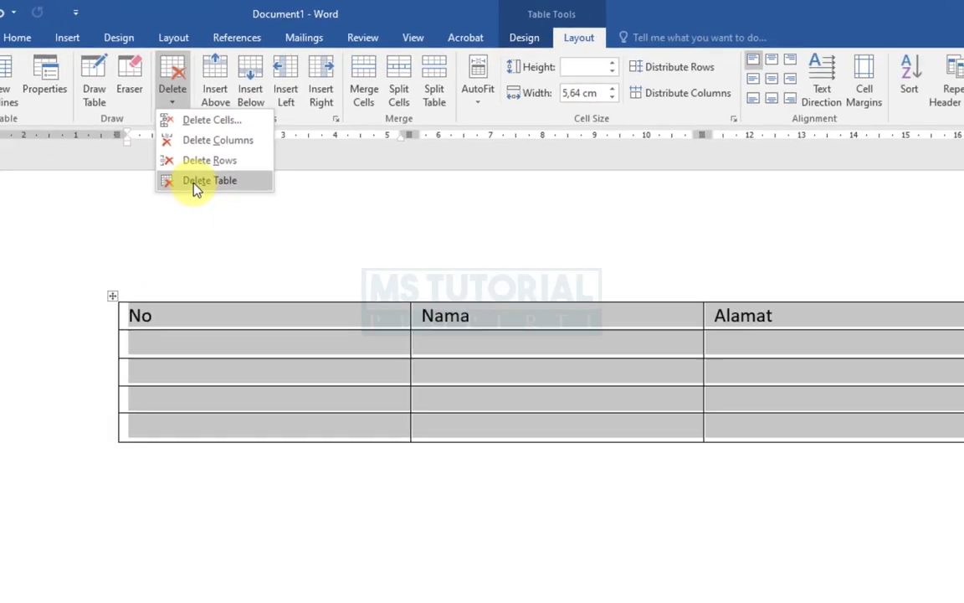
{"action": "left_click", "coordinate": [184, 274]}
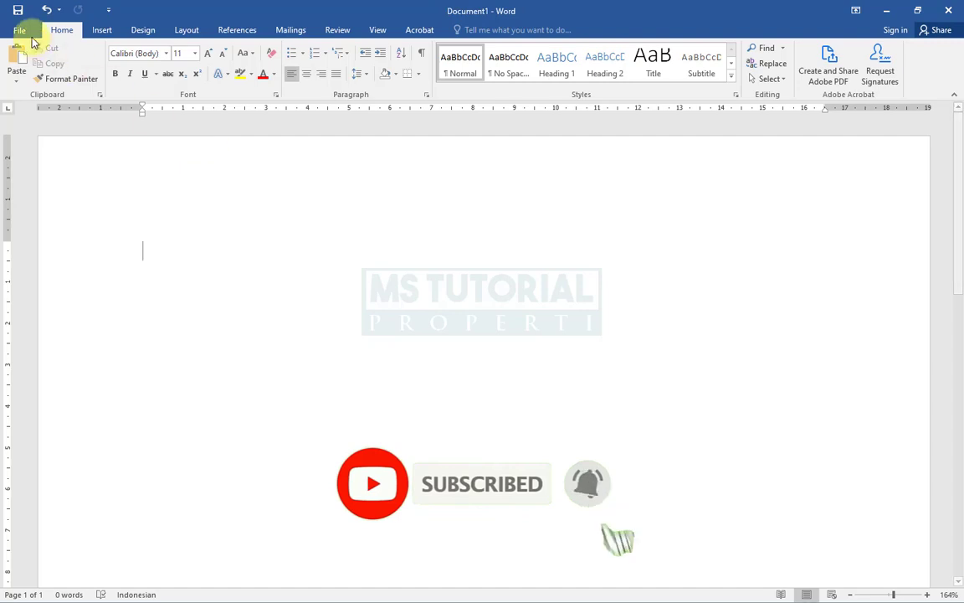
{"action": "left_click", "coordinate": [46, 10]}
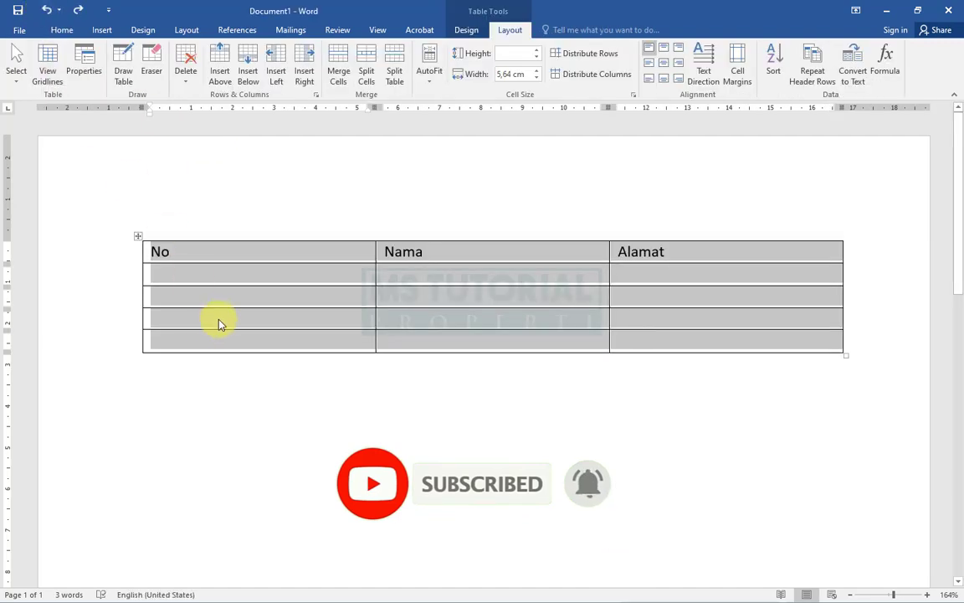
- Select the table by its move handle, delete the entire table, and undo that deletion
{"action": "left_click", "coordinate": [216, 320]}
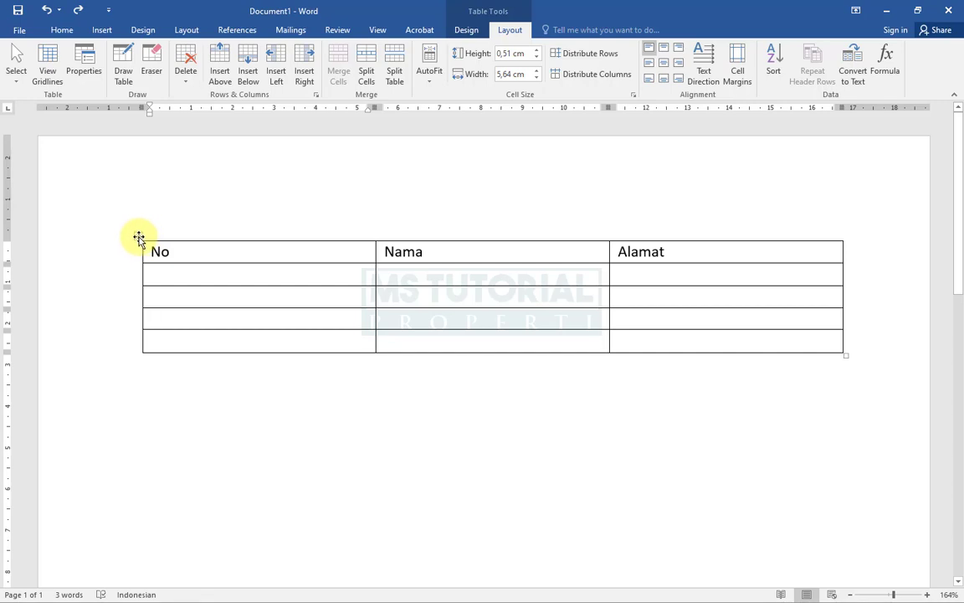
{"action": "left_click", "coordinate": [138, 238]}
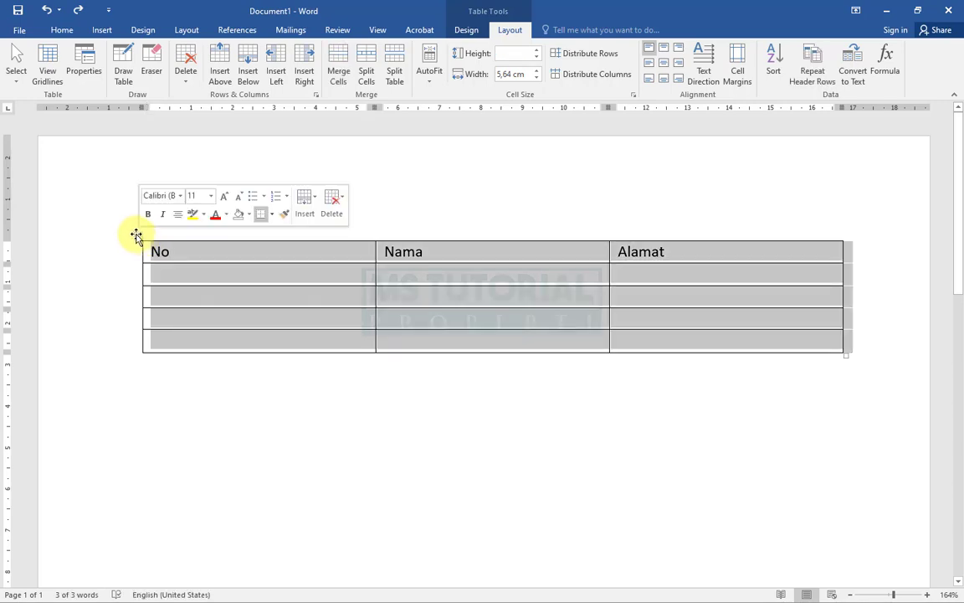
{"action": "left_click", "coordinate": [188, 74]}
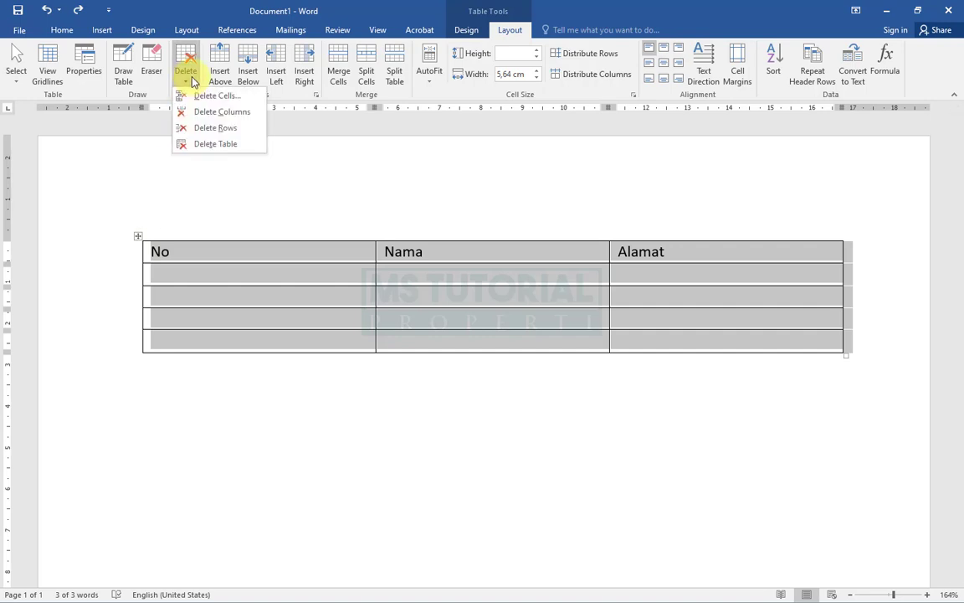
{"action": "left_click", "coordinate": [201, 146]}
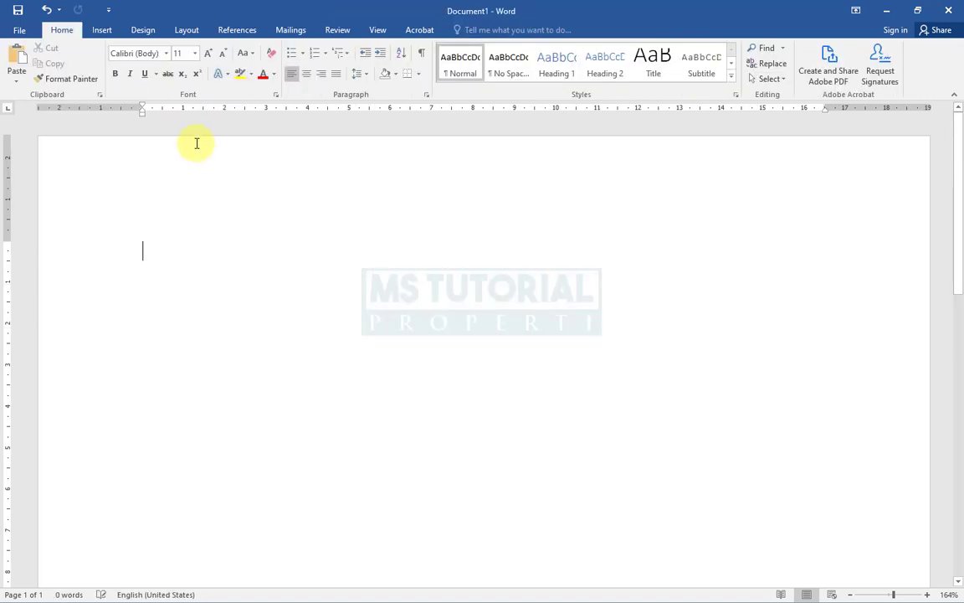
{"action": "left_click", "coordinate": [46, 10]}
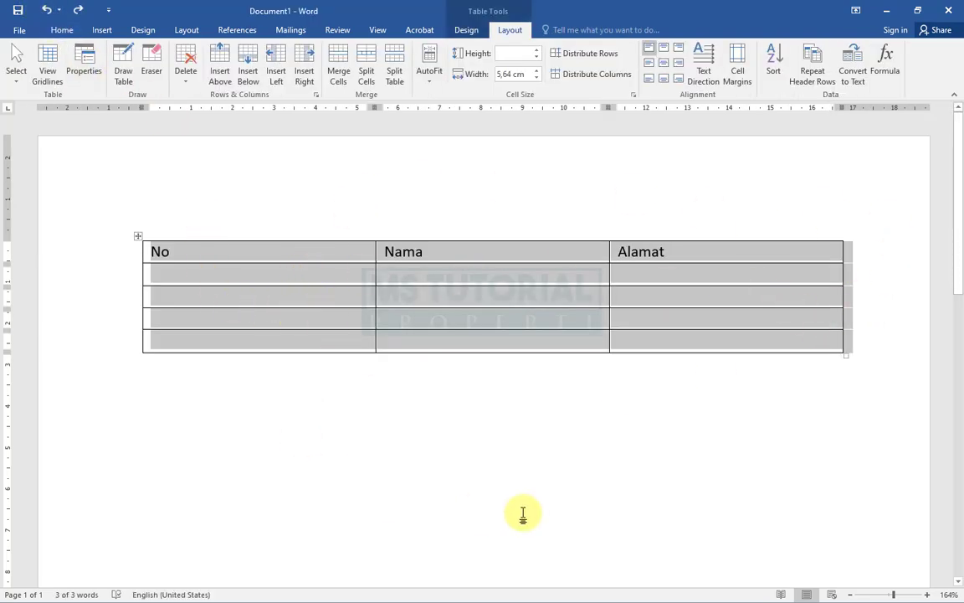
- Number the rows 1, 2, 3 and 4 in the No column
{"action": "left_click", "coordinate": [245, 278]}
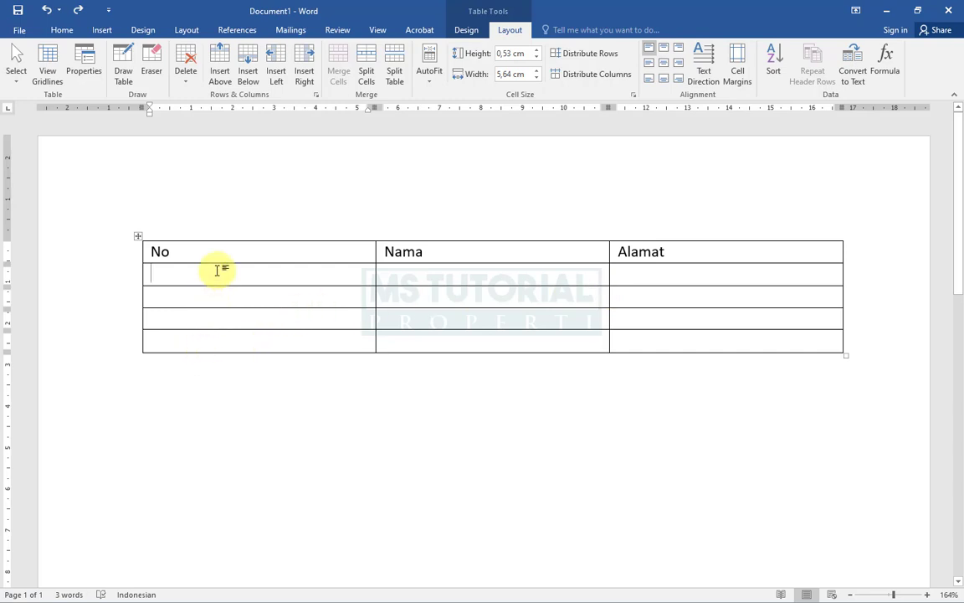
{"action": "type", "text": "1"}
{"action": "key", "text": "Down"}
{"action": "type", "text": "2"}
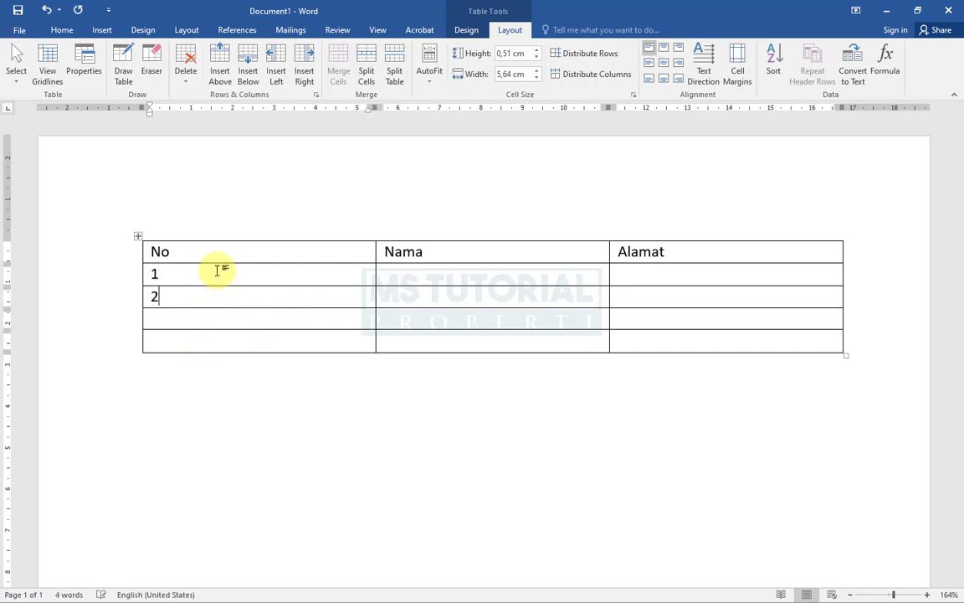
{"action": "key", "text": "Down"}
{"action": "type", "text": "3"}
{"action": "key", "text": "Down"}
{"action": "type", "text": "4"}
- Fill the Nama column with Si A, Si B, Si C and Si D, correcting the third name to Si C
{"action": "key", "text": "Tab"}
{"action": "key", "text": "Tab"}
{"action": "key", "text": "Up"}
{"action": "key", "text": "Left"}
{"action": "type", "text": "Si ASi B"}
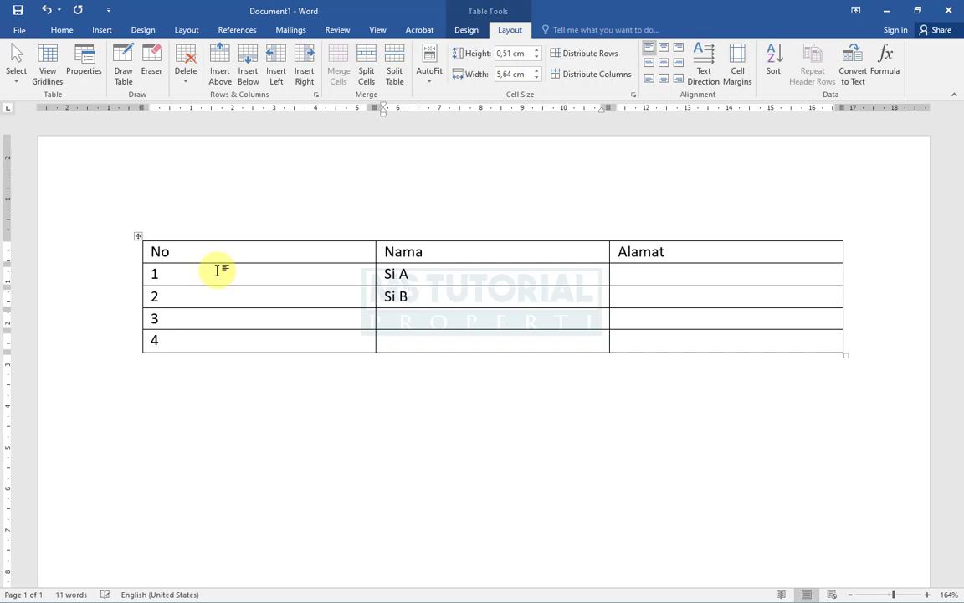
{"action": "key", "text": "Down"}
{"action": "type", "text": "Si"}
{"action": "type", "text": " V"}
{"action": "type", "text": "D"}
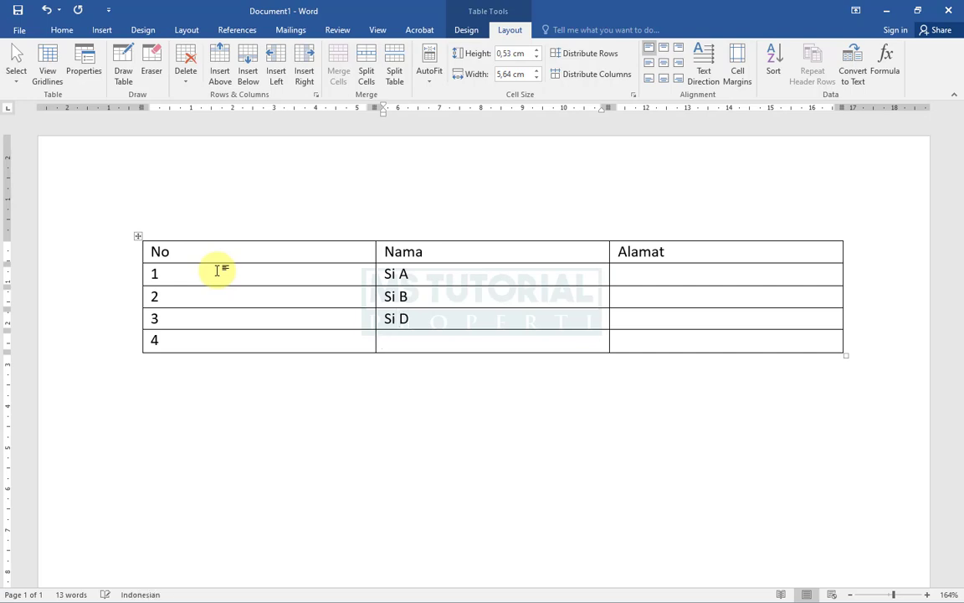
{"action": "key", "text": "Up"}
{"action": "key", "text": "End"}
{"action": "key", "text": "shift+Left"}
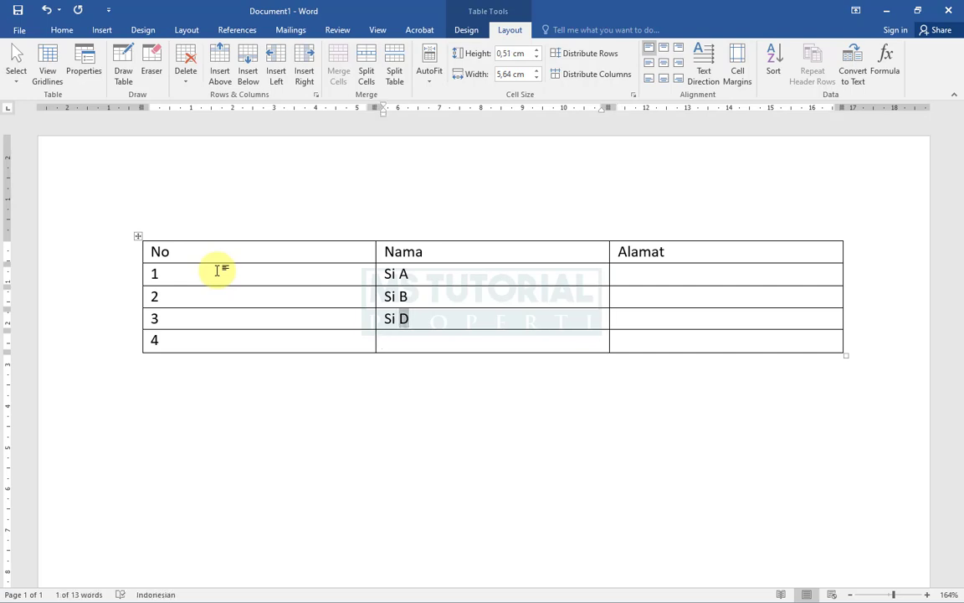
{"action": "type", "text": "C"}
{"action": "key", "text": "Down"}
{"action": "type", "text": "S"}
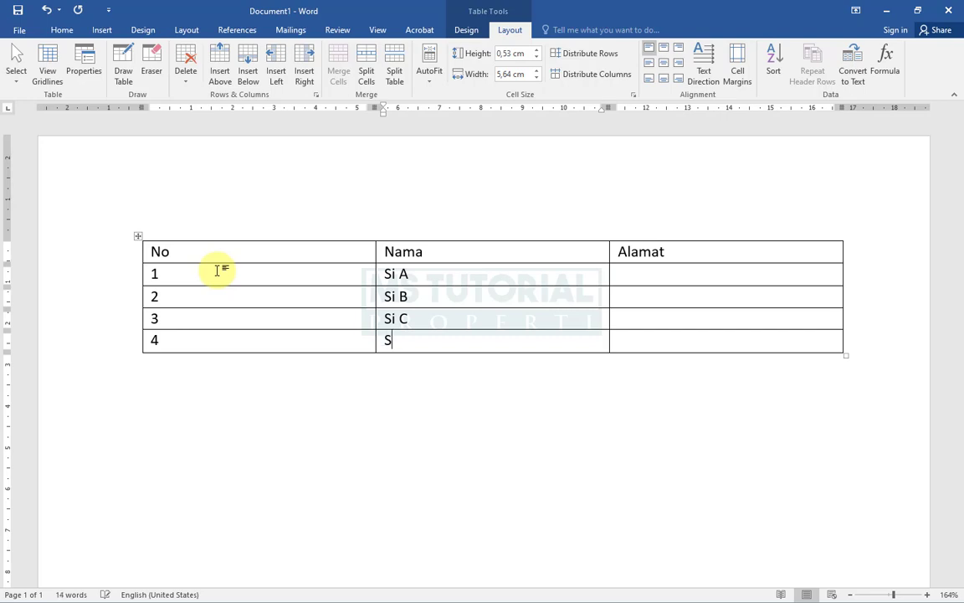
{"action": "type", "text": "i D"}
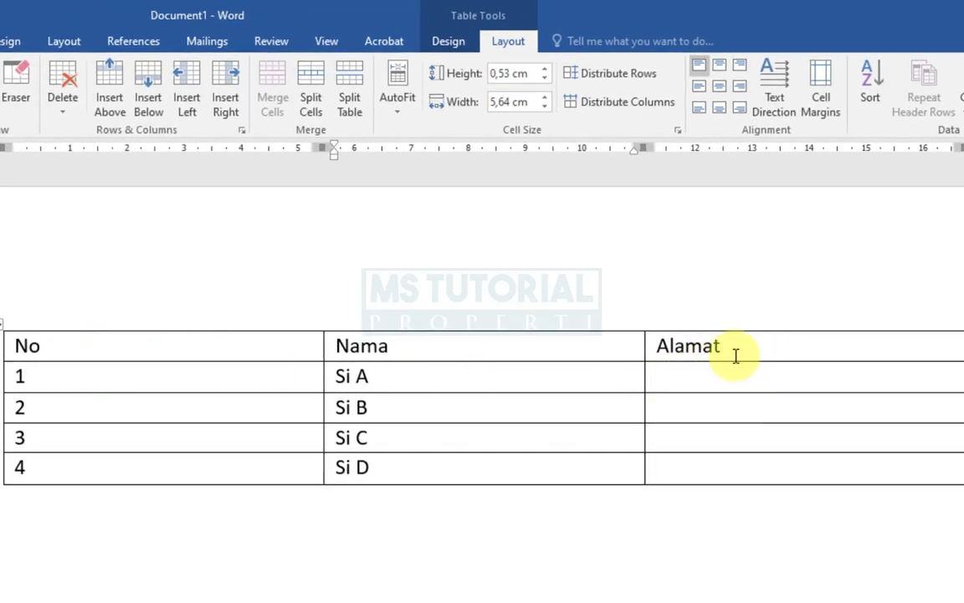
{"action": "left_click_drag", "start_coordinate": [709, 345], "coordinate": [697, 471]}
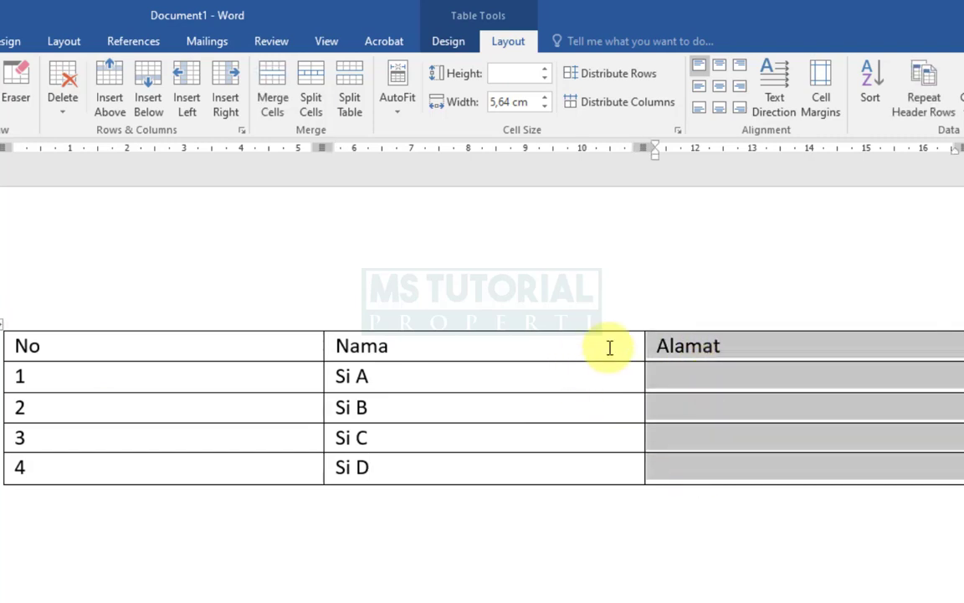
{"action": "left_click", "coordinate": [610, 346]}
{"action": "left_click_drag", "start_coordinate": [749, 351], "coordinate": [749, 474]}
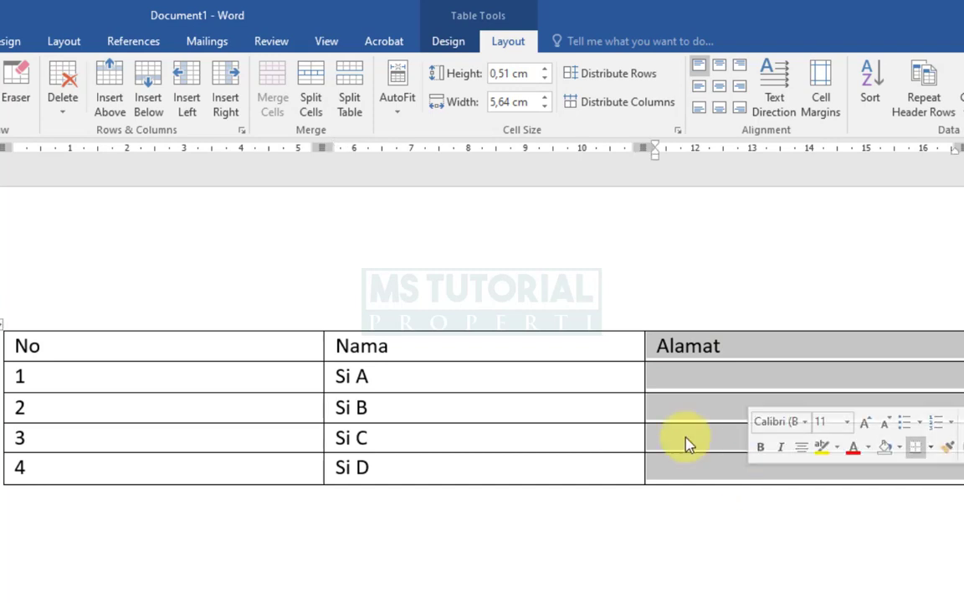
{"action": "left_click", "coordinate": [59, 110]}
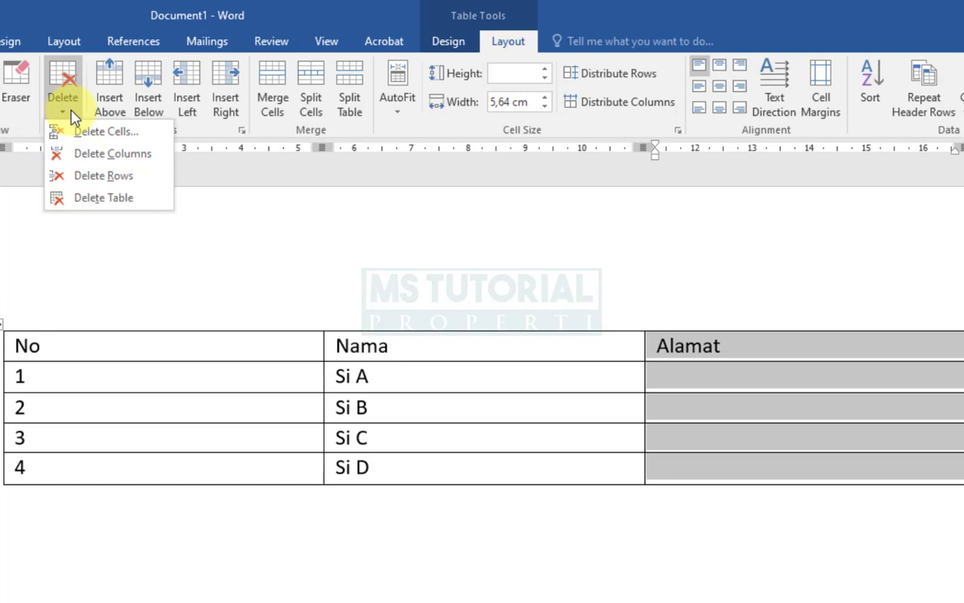
{"action": "left_click", "coordinate": [660, 342]}
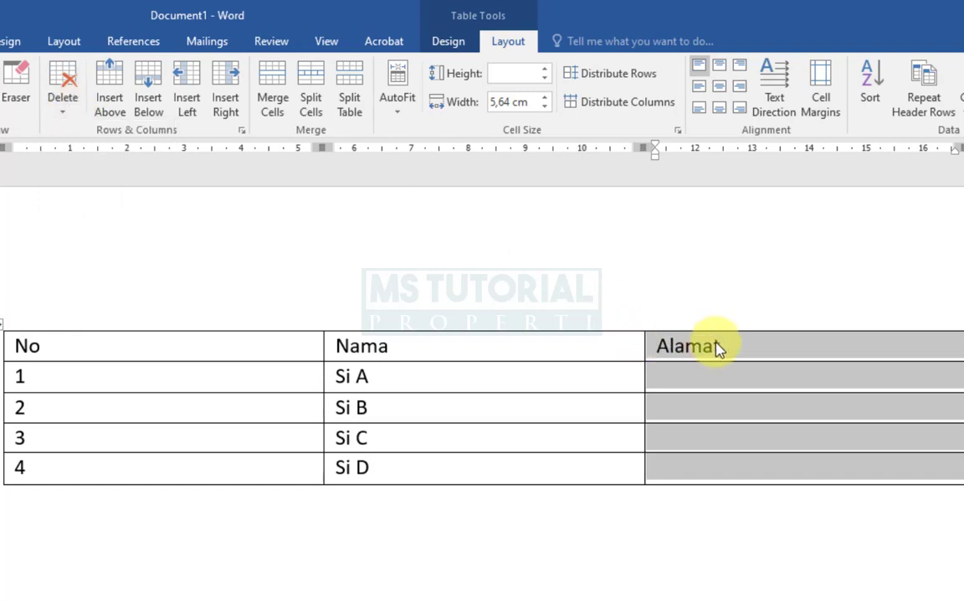
{"action": "left_click", "coordinate": [736, 349]}
{"action": "left_click_drag", "start_coordinate": [735, 348], "coordinate": [717, 470]}
{"action": "left_click", "coordinate": [738, 342]}
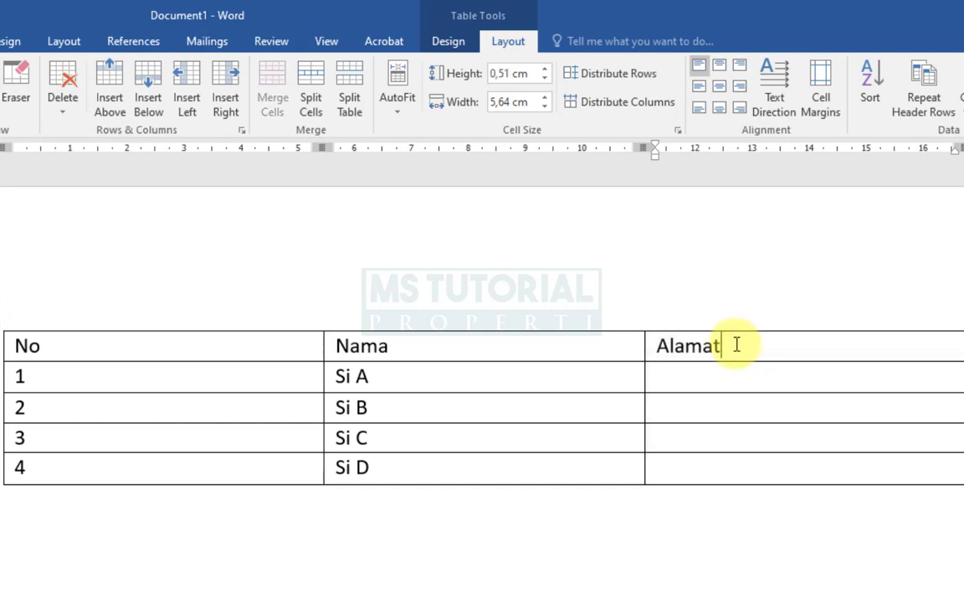
- Delete the Alamat column from the table
{"action": "left_click_drag", "start_coordinate": [735, 349], "coordinate": [744, 480]}
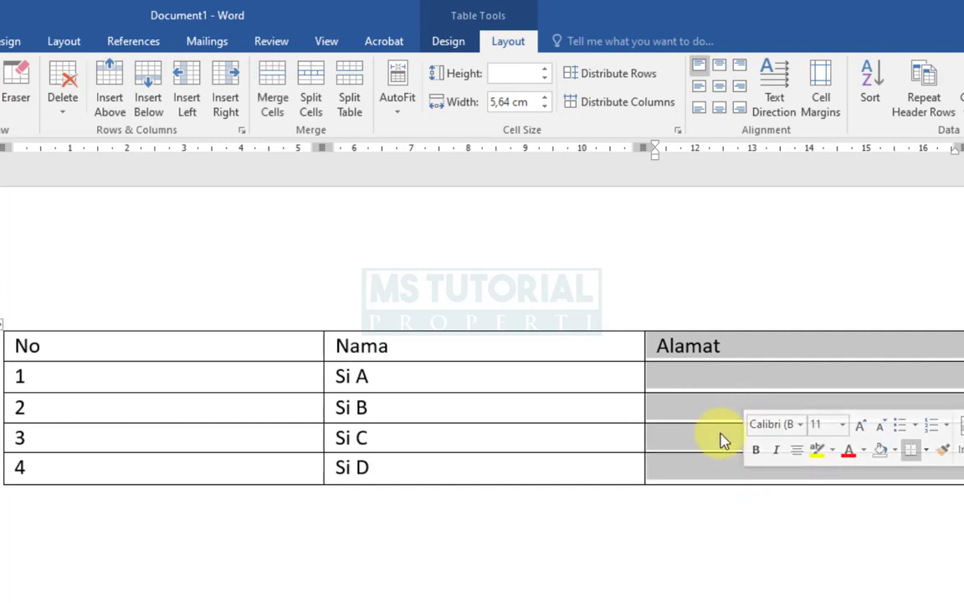
{"action": "left_click", "coordinate": [69, 122]}
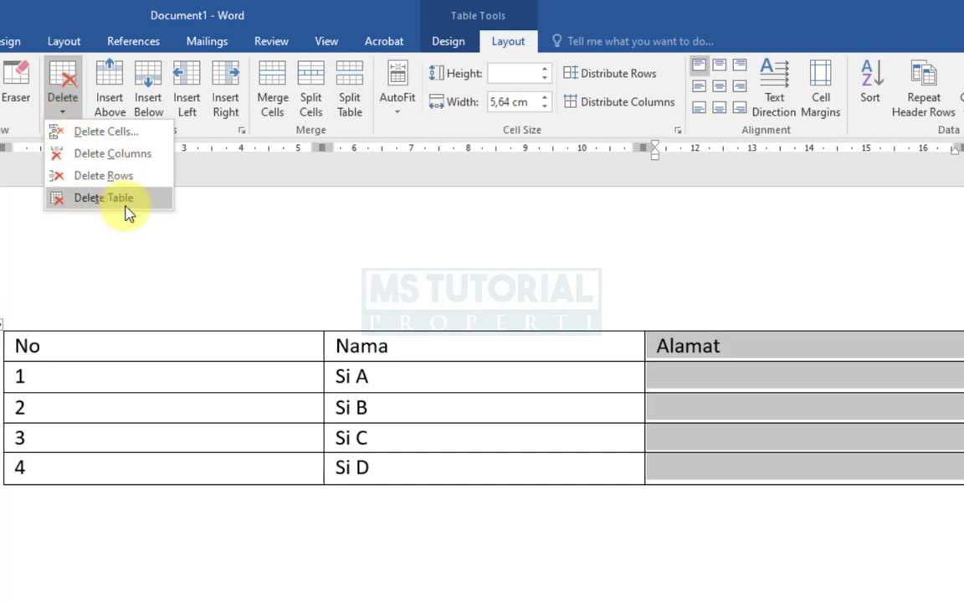
{"action": "left_click", "coordinate": [147, 159]}
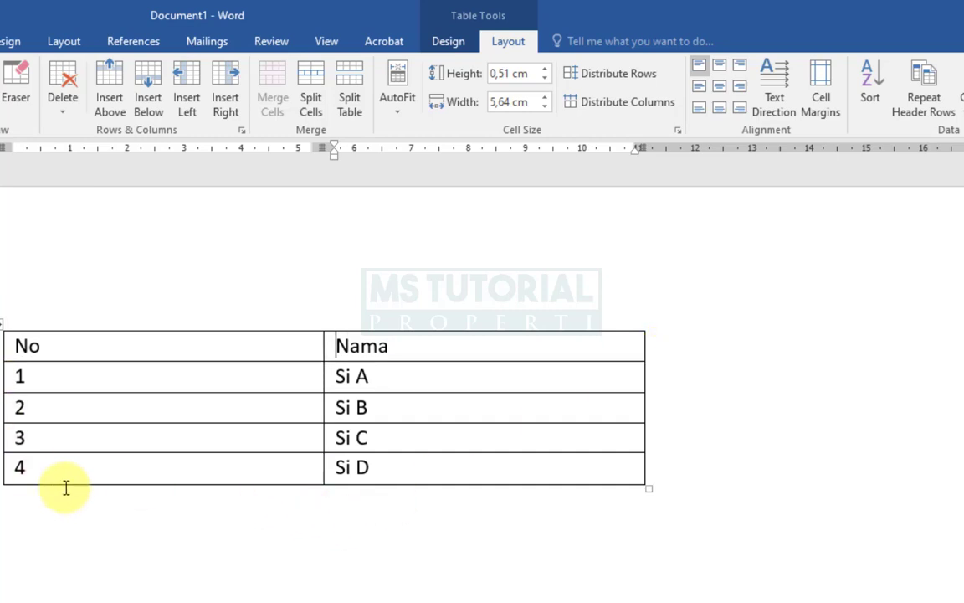
- Select the last row holding 4 and Si D and delete that row
{"action": "left_click", "coordinate": [20, 467]}
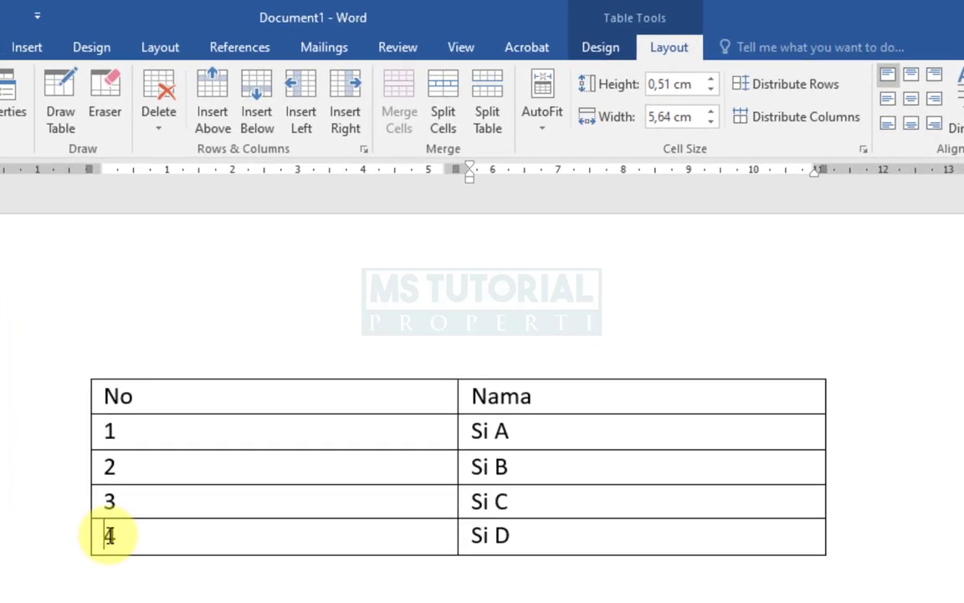
{"action": "left_click_drag", "start_coordinate": [109, 536], "coordinate": [824, 544]}
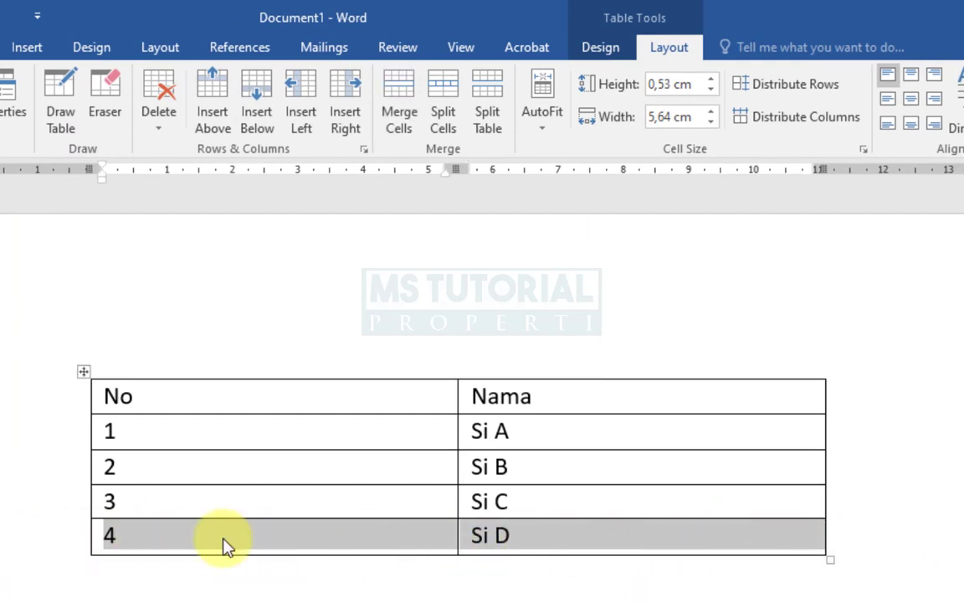
{"action": "left_click", "coordinate": [569, 547]}
{"action": "left_click_drag", "start_coordinate": [630, 543], "coordinate": [217, 534]}
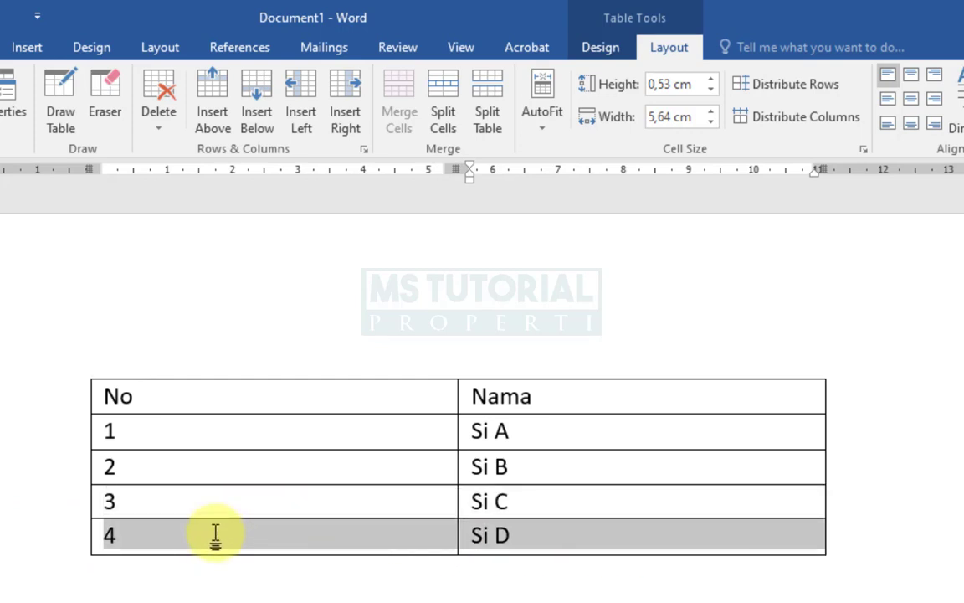
{"action": "left_click", "coordinate": [166, 126]}
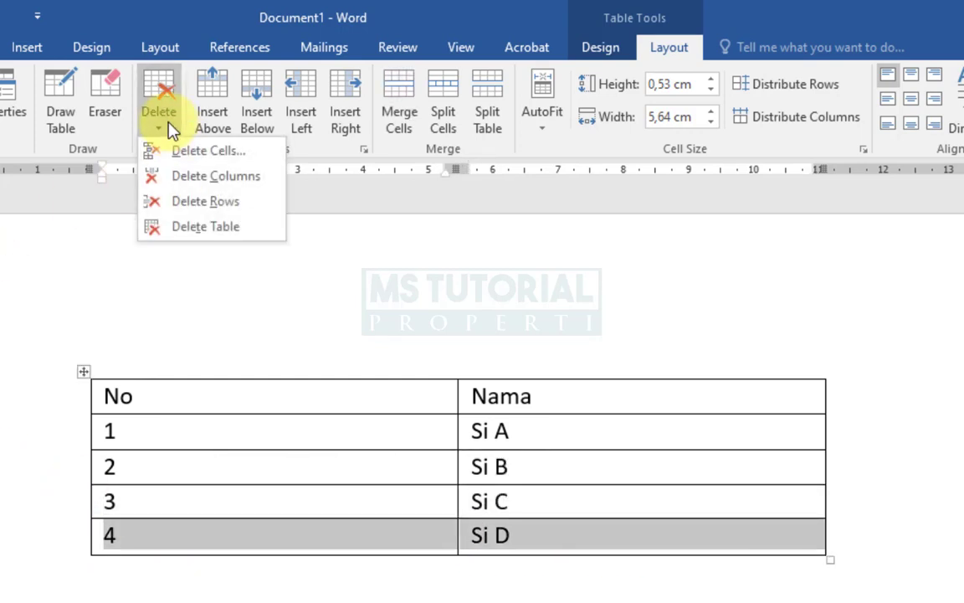
{"action": "left_click", "coordinate": [188, 203]}
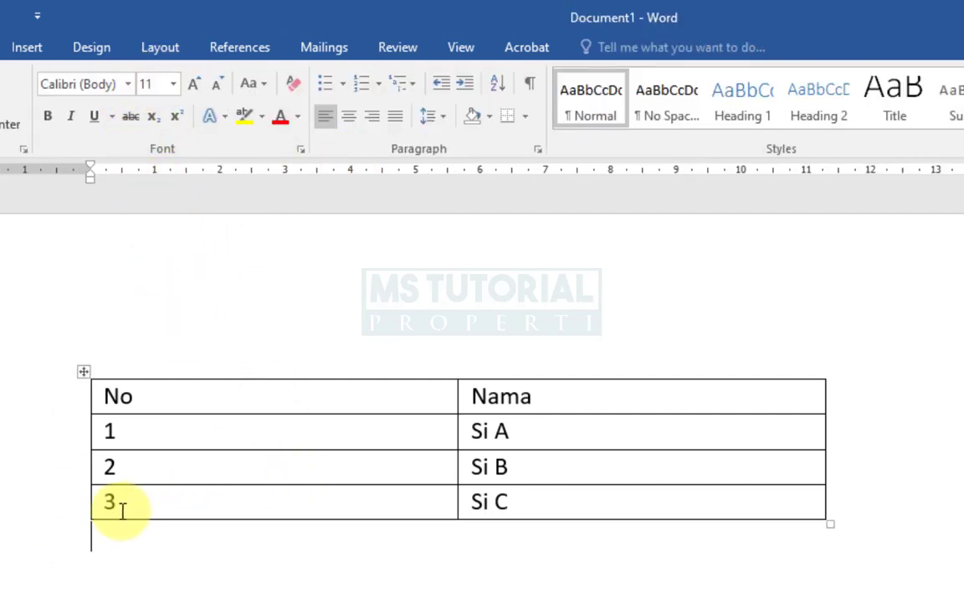
- Delete the cell holding 3 using Shift cells left, then undo that deletion
{"action": "left_click", "coordinate": [98, 506]}
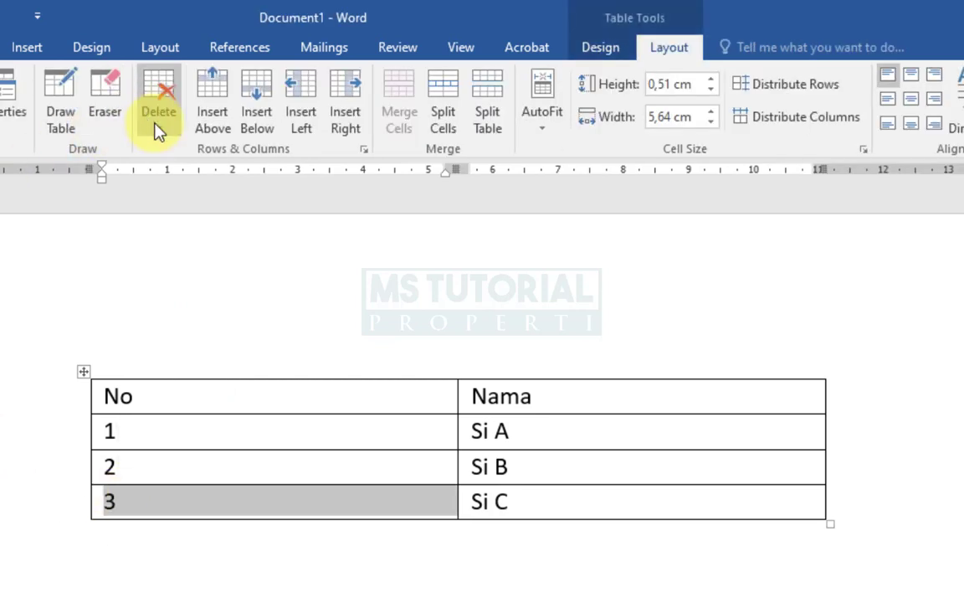
{"action": "left_click", "coordinate": [154, 126]}
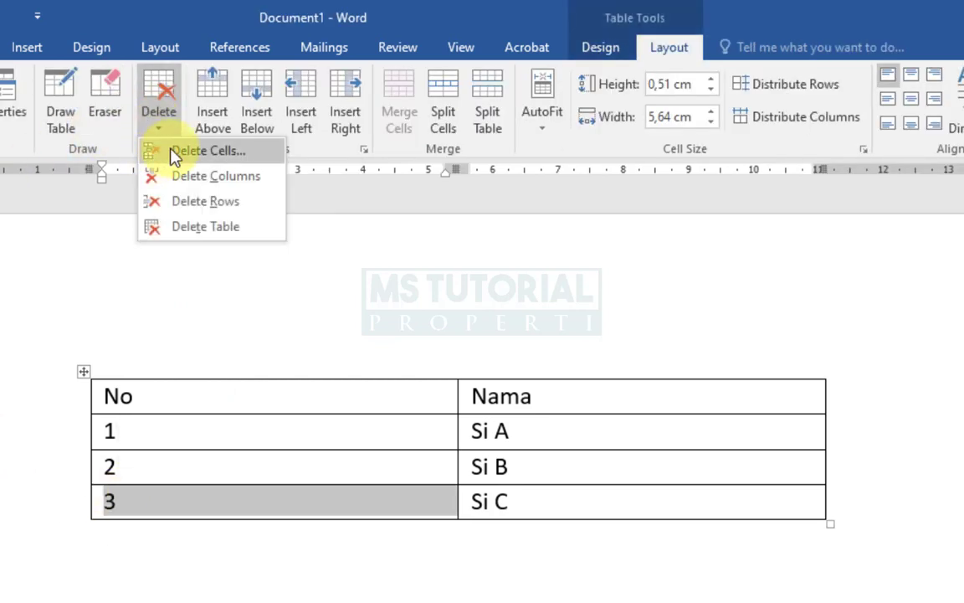
{"action": "left_click", "coordinate": [157, 152]}
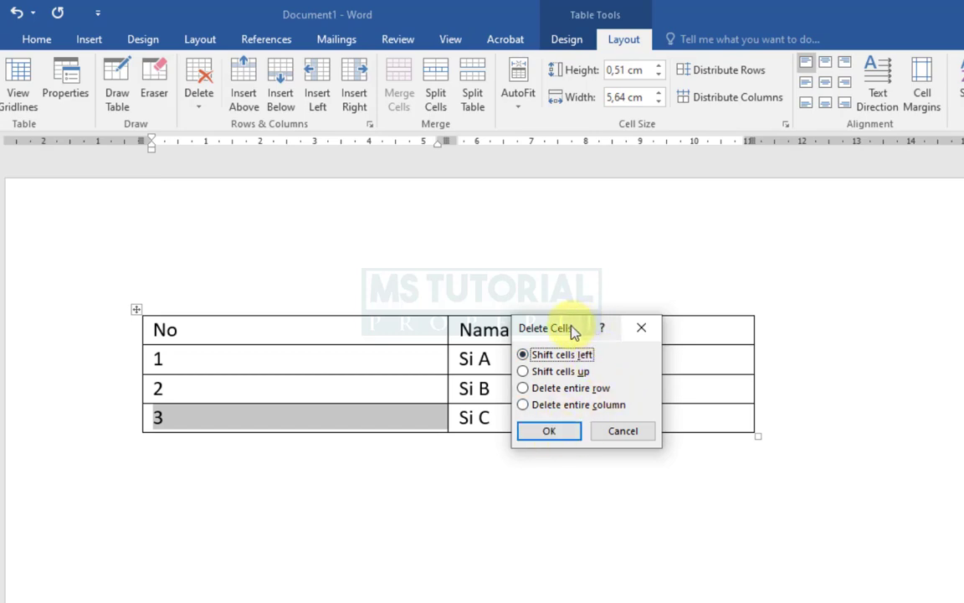
{"action": "left_click_drag", "start_coordinate": [573, 327], "coordinate": [554, 474]}
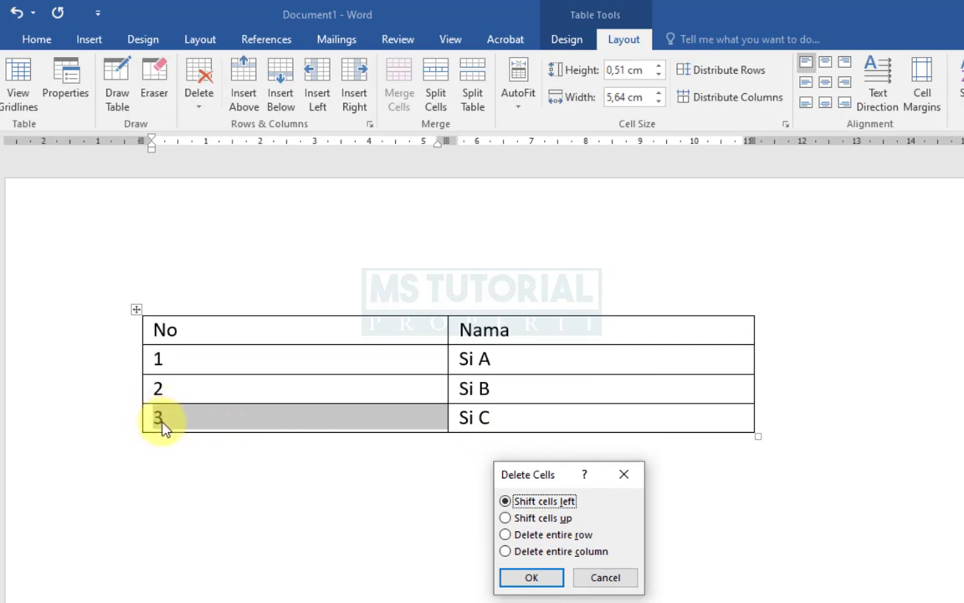
{"action": "left_click", "coordinate": [544, 583]}
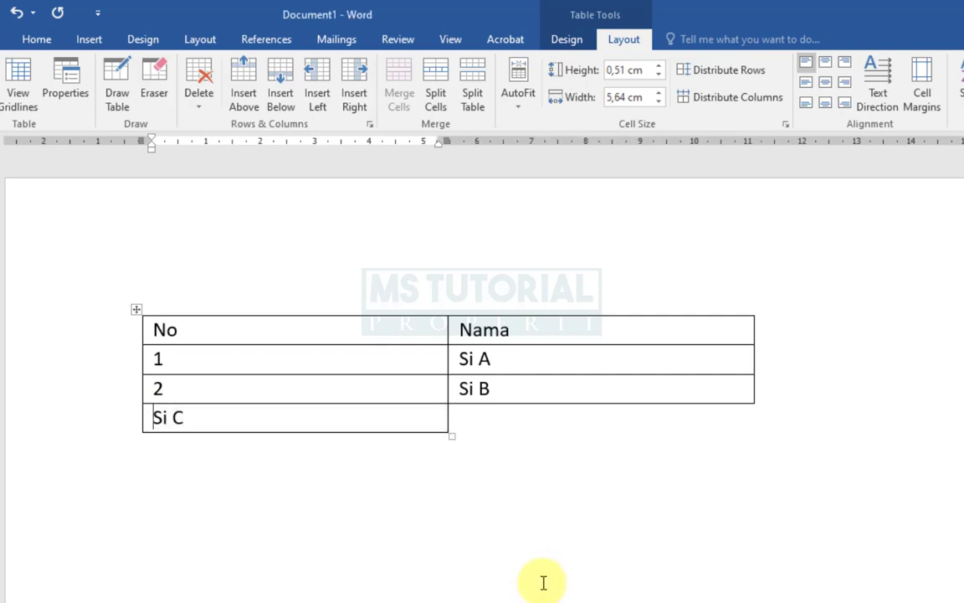
{"action": "key", "text": "ctrl+z"}
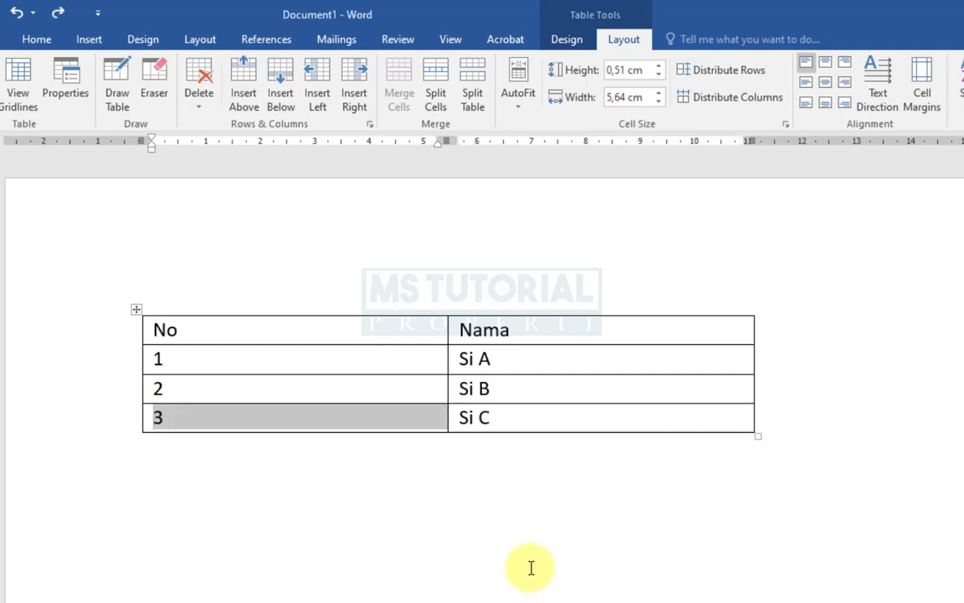
- Delete the cell holding 3 using Shift cells up, then undo that deletion
{"action": "left_click", "coordinate": [199, 85]}
{"action": "left_click", "coordinate": [202, 124]}
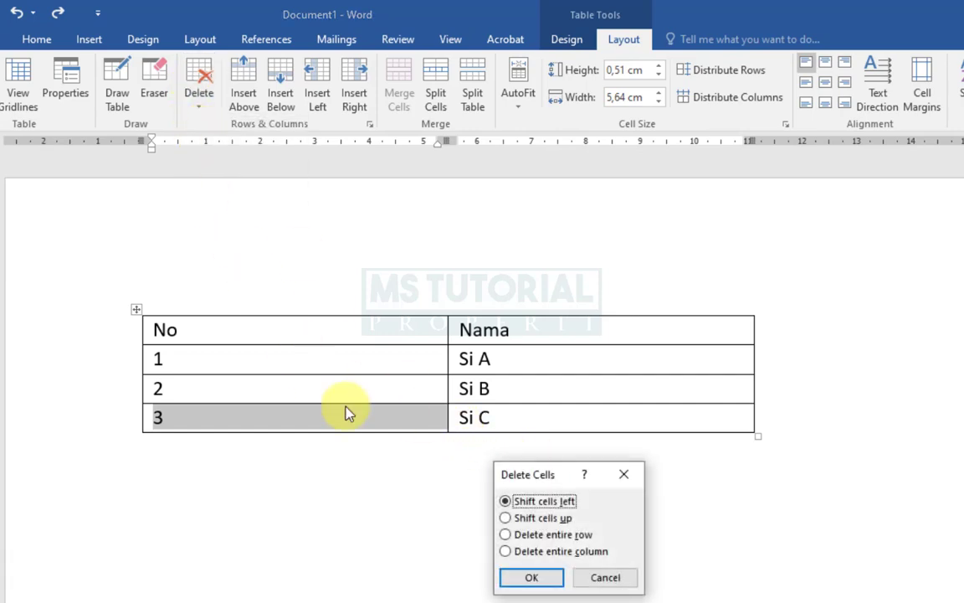
{"action": "left_click", "coordinate": [507, 517]}
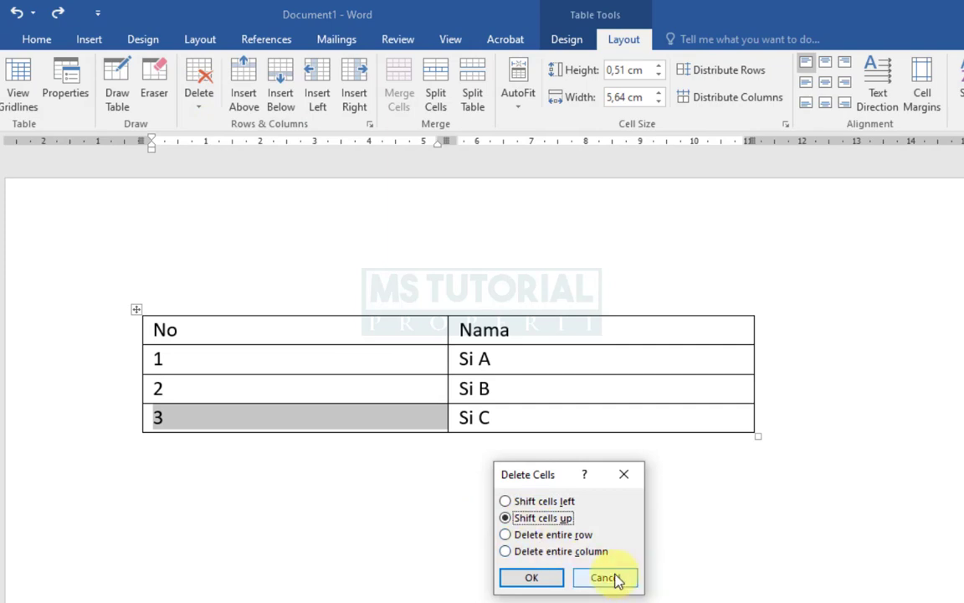
{"action": "left_click", "coordinate": [532, 577]}
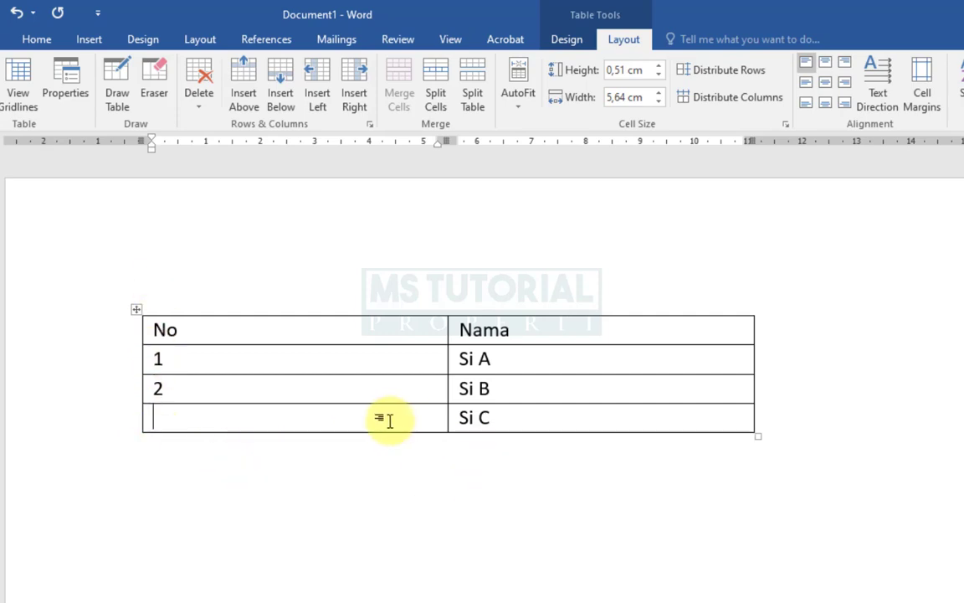
{"action": "key", "text": "ctrl+z"}
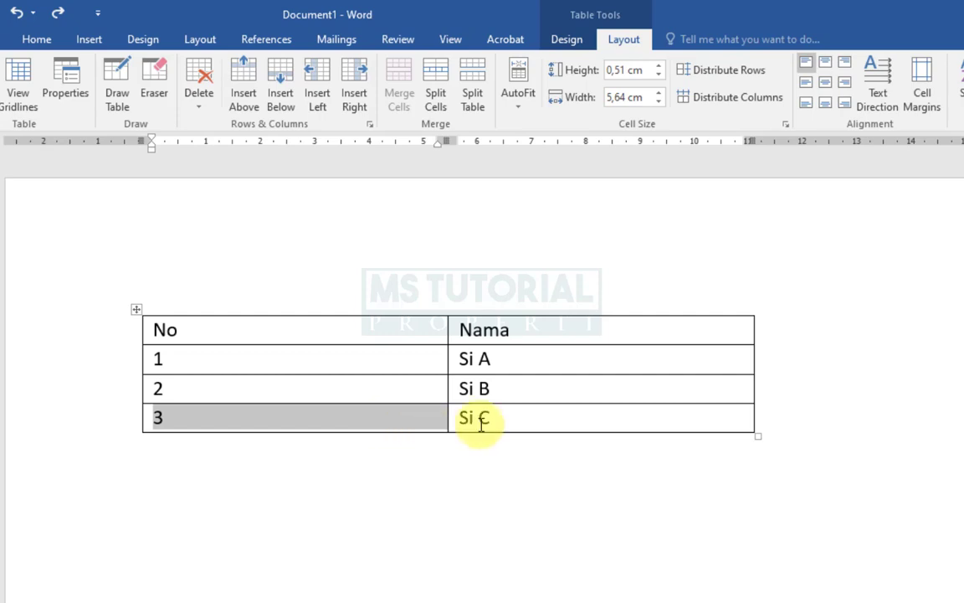
- Add a new row from the last cell, then undo it and the earlier row deletion
{"action": "left_click", "coordinate": [712, 427]}
{"action": "key", "text": "Tab"}
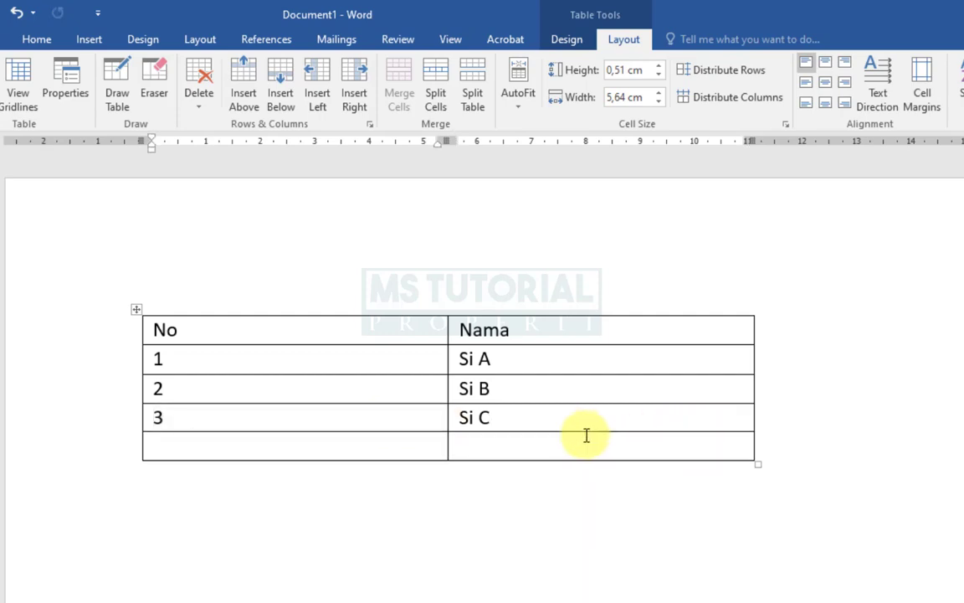
{"action": "key", "text": "ctrl+z"}
{"action": "key", "text": "ctrl+z"}
- Select the cell holding 3, delete it with Shift cells up, and undo the deletion
{"action": "left_click", "coordinate": [142, 416]}
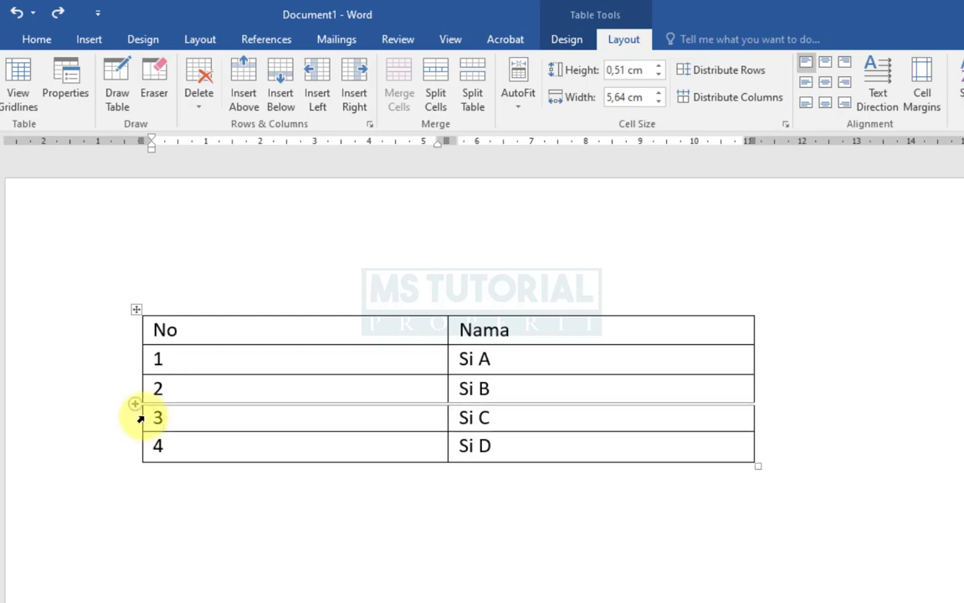
{"action": "left_click", "coordinate": [141, 419]}
{"action": "left_click", "coordinate": [201, 102]}
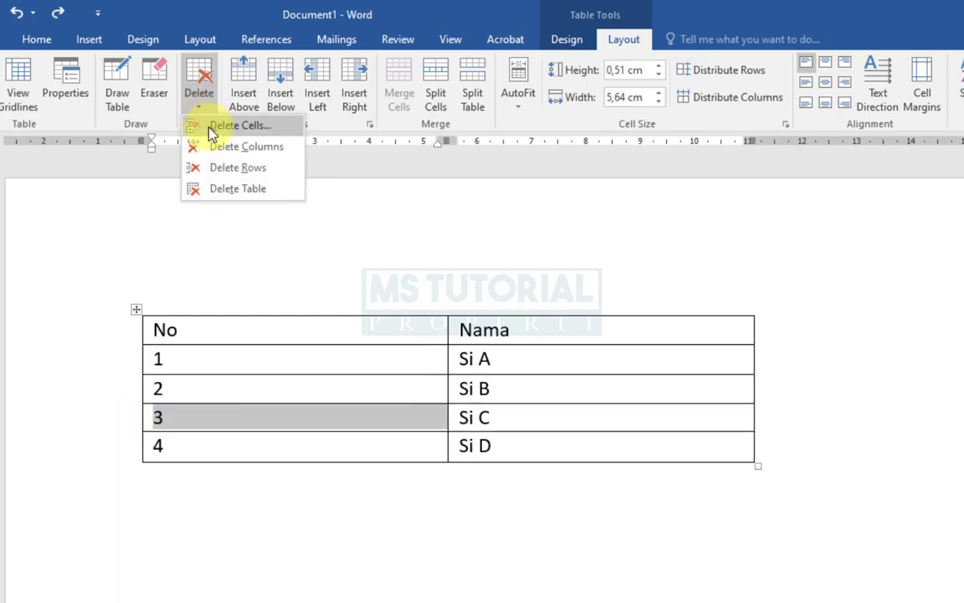
{"action": "left_click", "coordinate": [212, 127]}
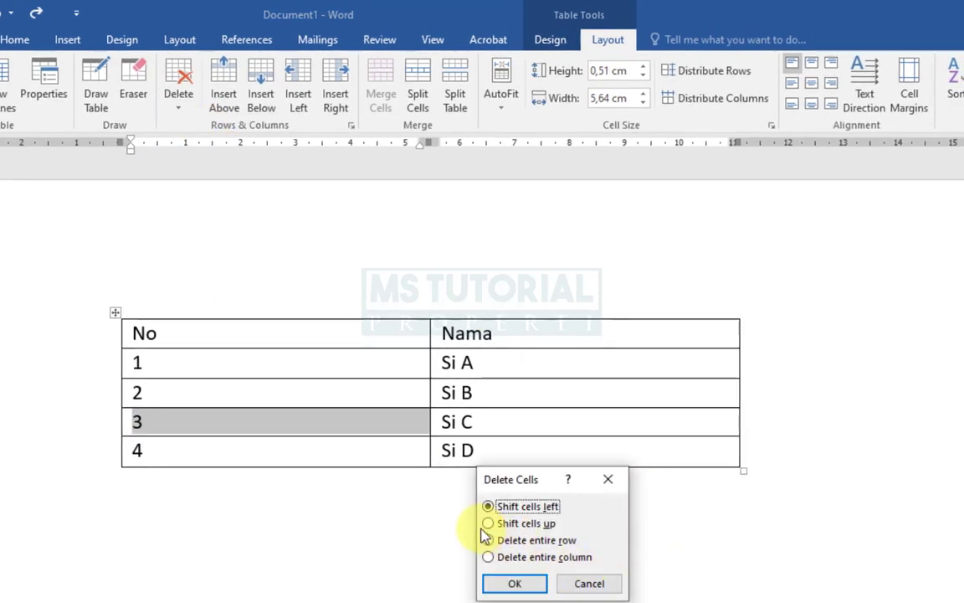
{"action": "left_click", "coordinate": [490, 524]}
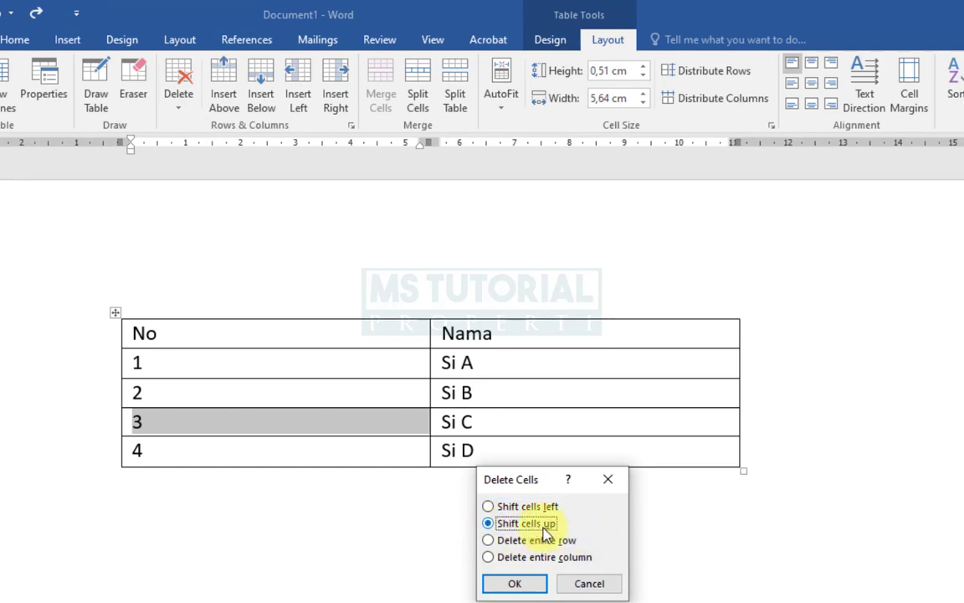
{"action": "left_click", "coordinate": [515, 584]}
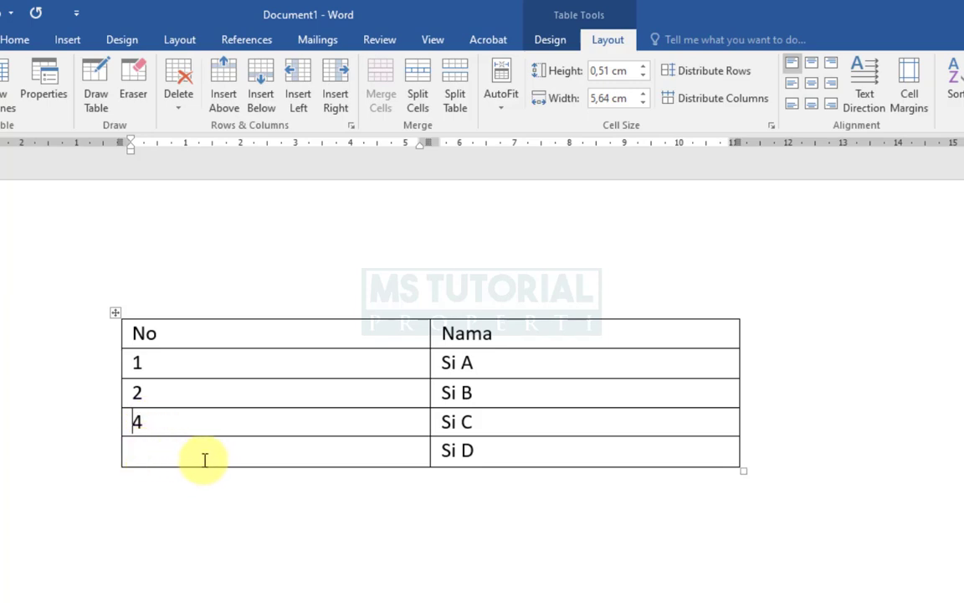
{"action": "key", "text": "ctrl+z"}
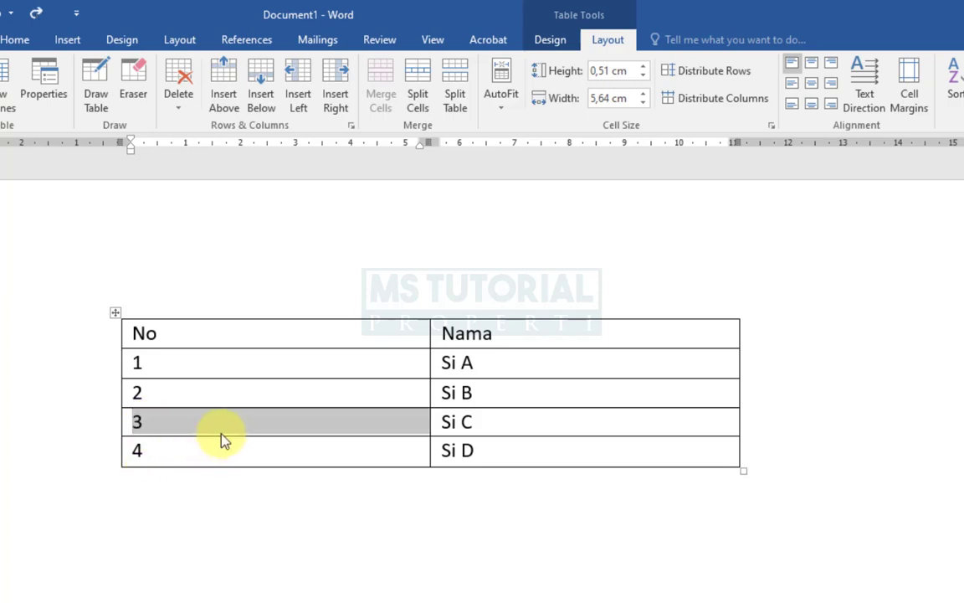
- Delete the row holding 3 and Si C with Delete entire row, then undo it
{"action": "left_click", "coordinate": [219, 429]}
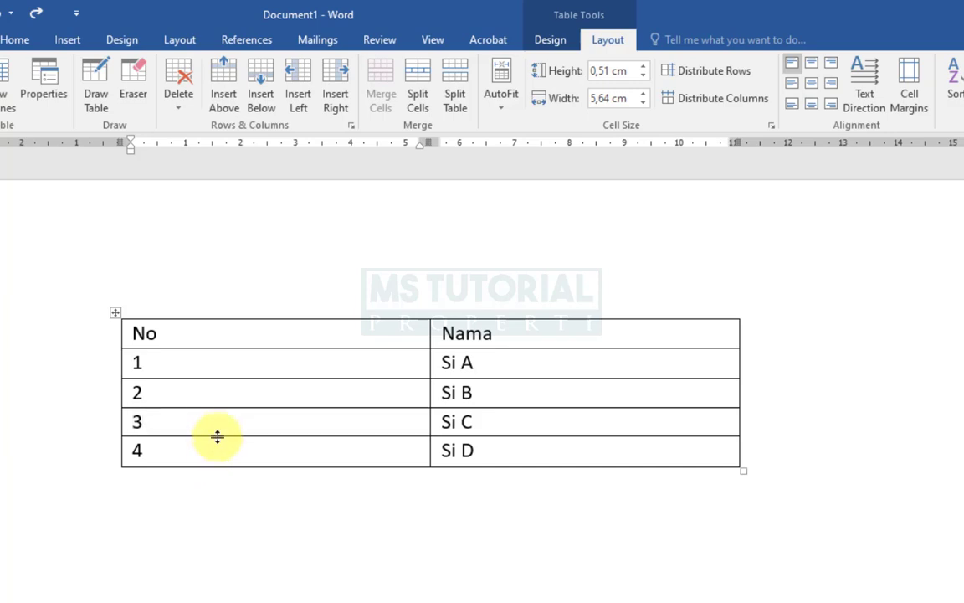
{"action": "left_click", "coordinate": [175, 94]}
{"action": "left_click", "coordinate": [231, 133]}
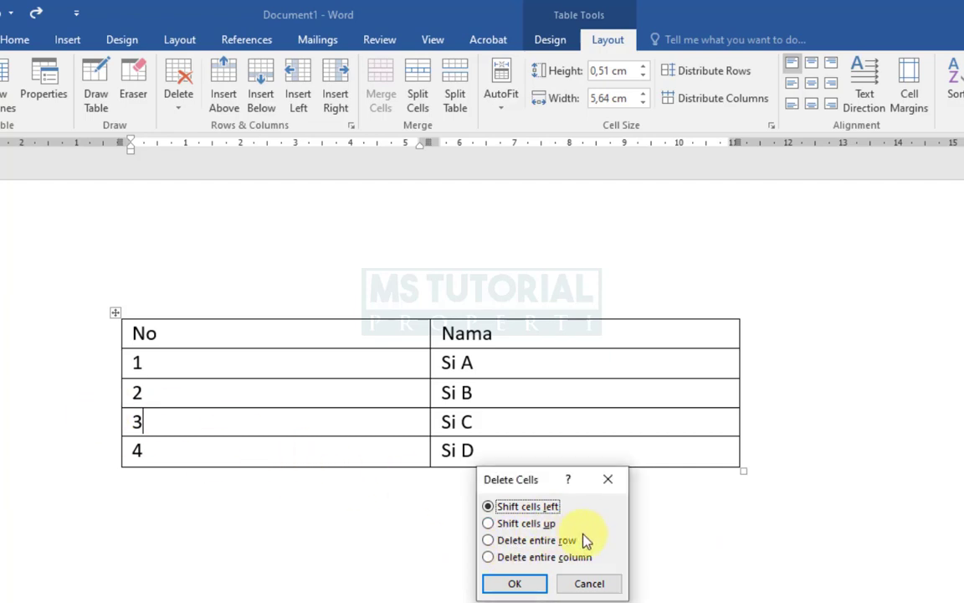
{"action": "left_click", "coordinate": [554, 542]}
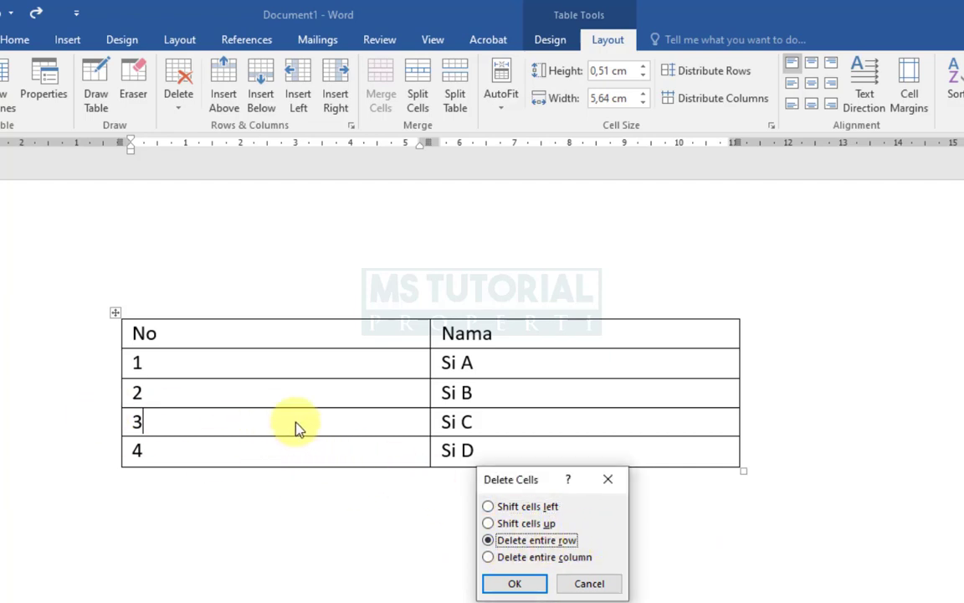
{"action": "left_click", "coordinate": [516, 586]}
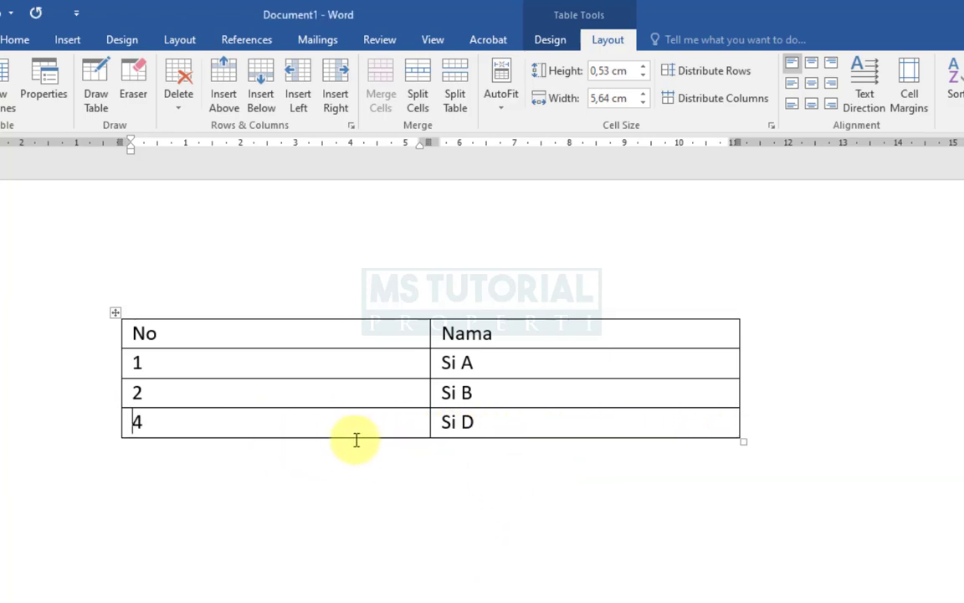
{"action": "key", "text": "ctrl+z"}
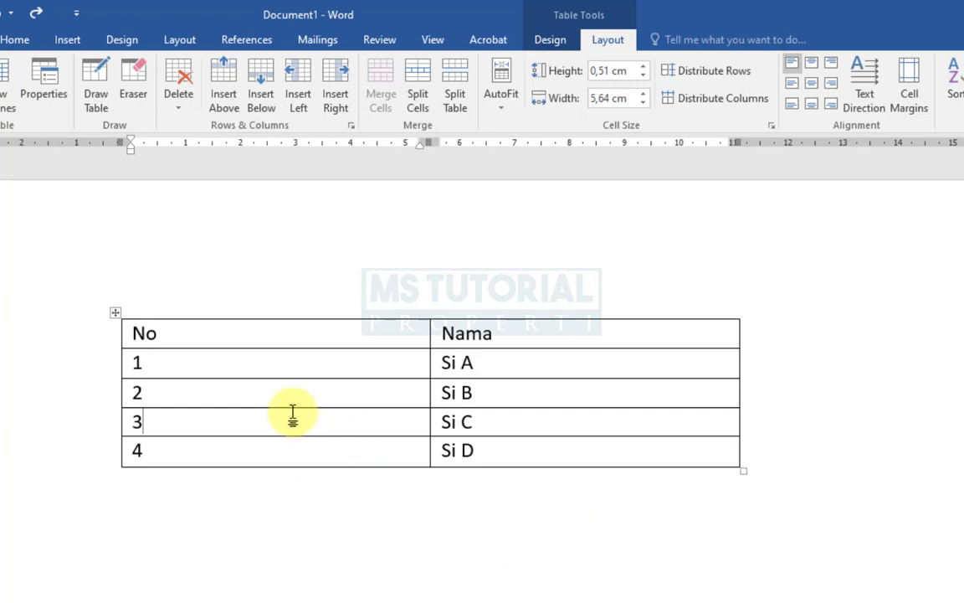
{"action": "left_click_drag", "start_coordinate": [293, 413], "coordinate": [516, 424]}
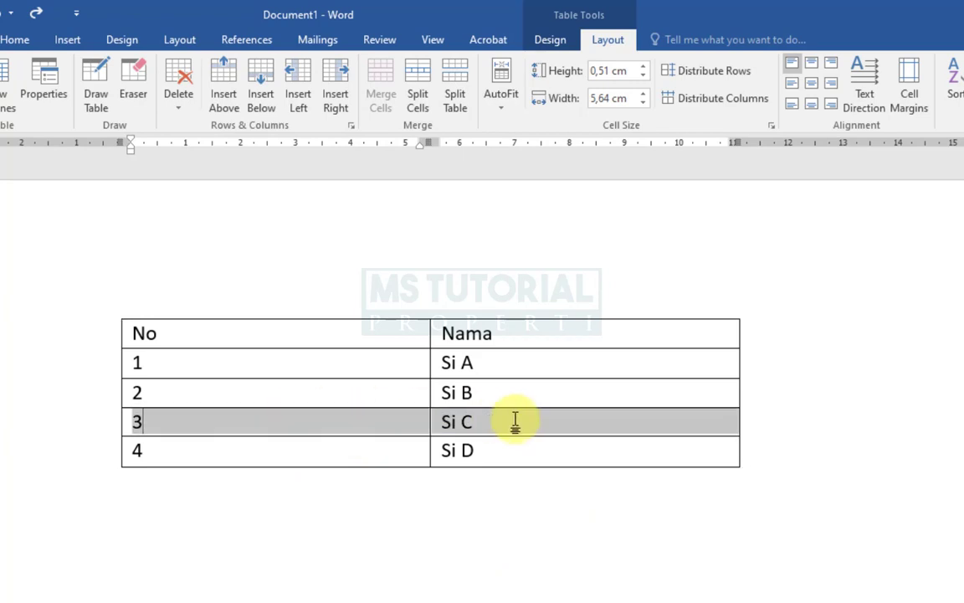
{"action": "left_click", "coordinate": [177, 102]}
{"action": "left_click", "coordinate": [206, 131]}
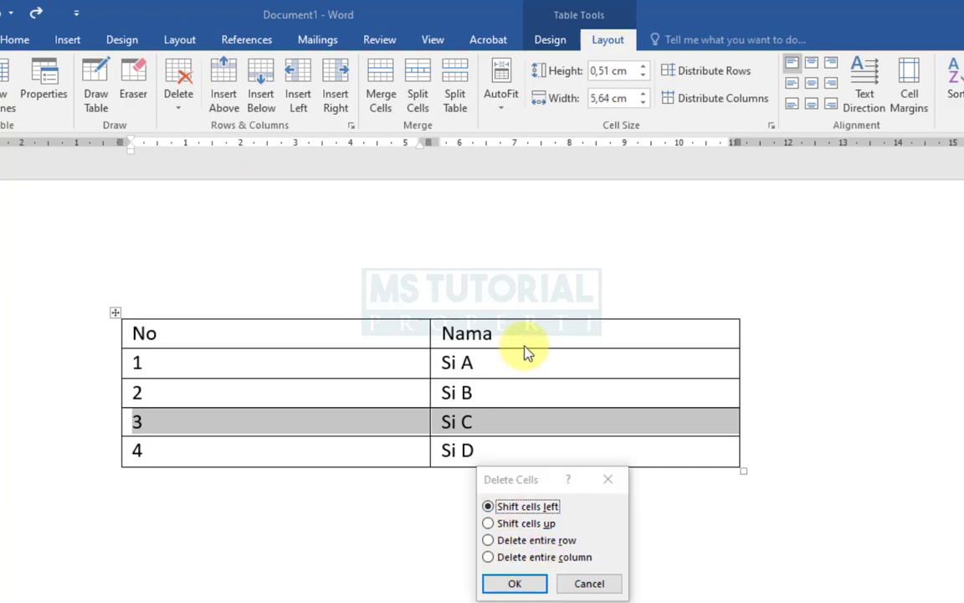
{"action": "left_click", "coordinate": [590, 583]}
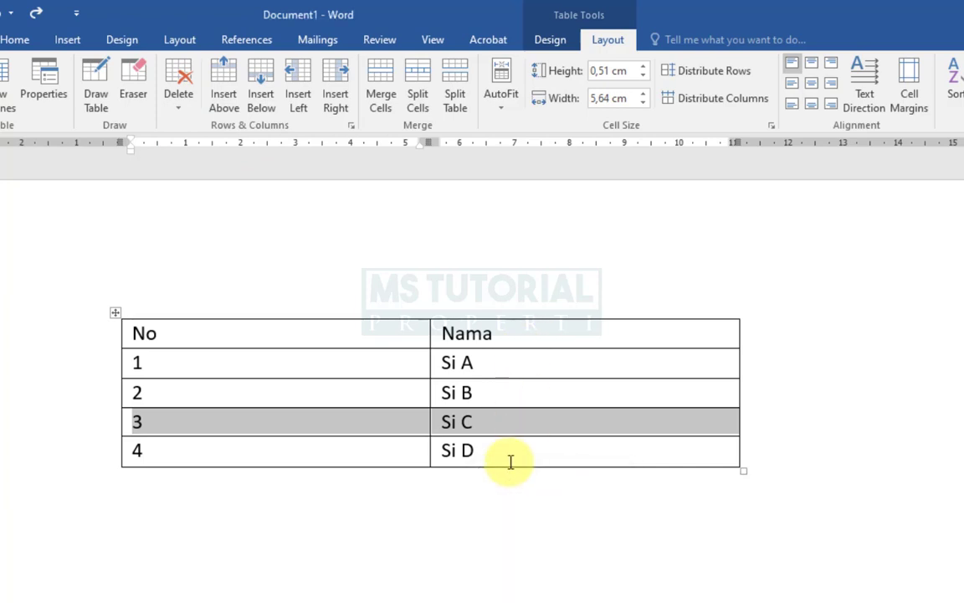
- Delete the Nama column with Delete entire column, then undo twice to restore the Nama and Alamat columns
{"action": "left_click", "coordinate": [519, 422]}
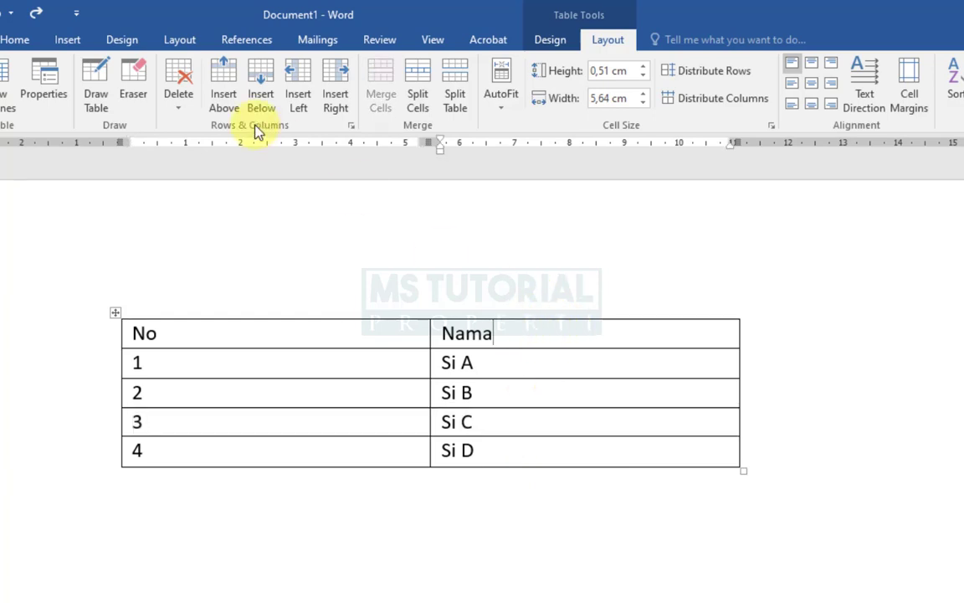
{"action": "left_click", "coordinate": [165, 94]}
{"action": "left_click", "coordinate": [184, 125]}
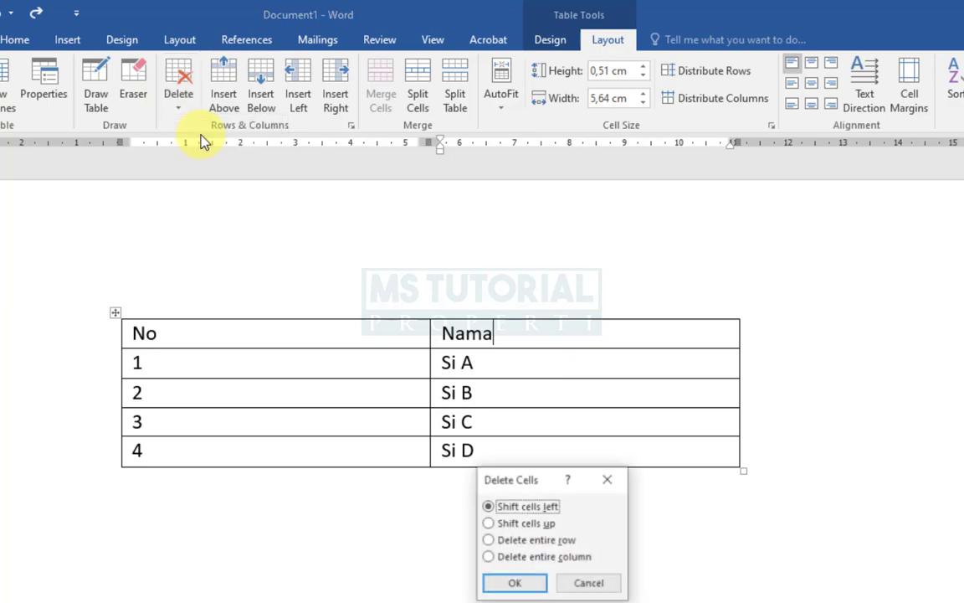
{"action": "left_click", "coordinate": [526, 556]}
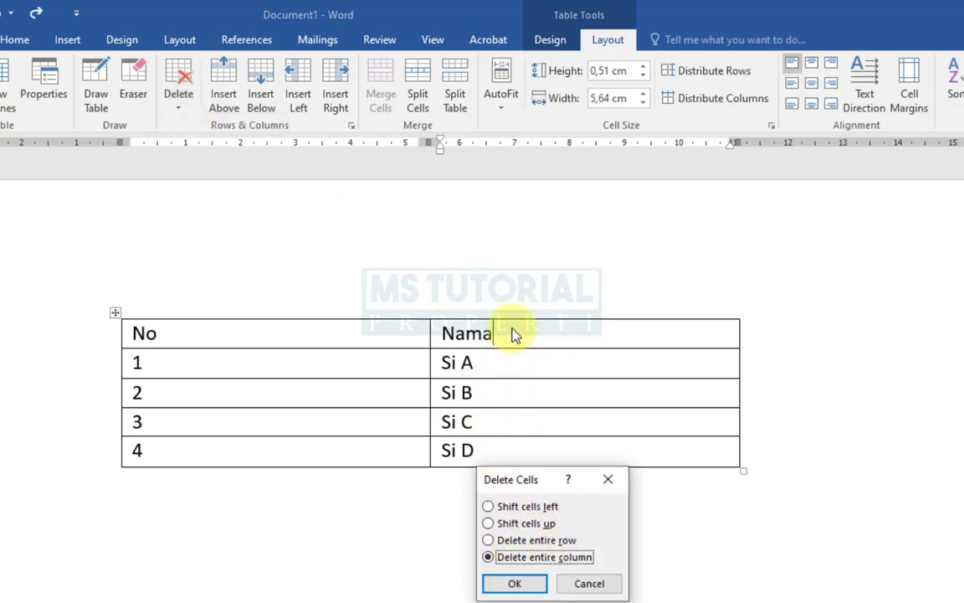
{"action": "left_click", "coordinate": [519, 589]}
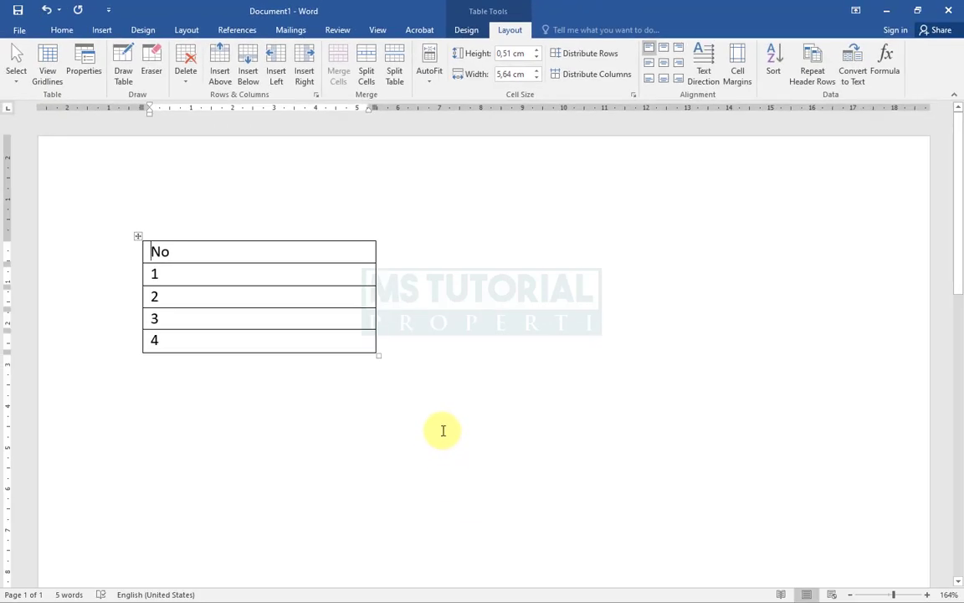
{"action": "key", "text": "ctrl+z"}
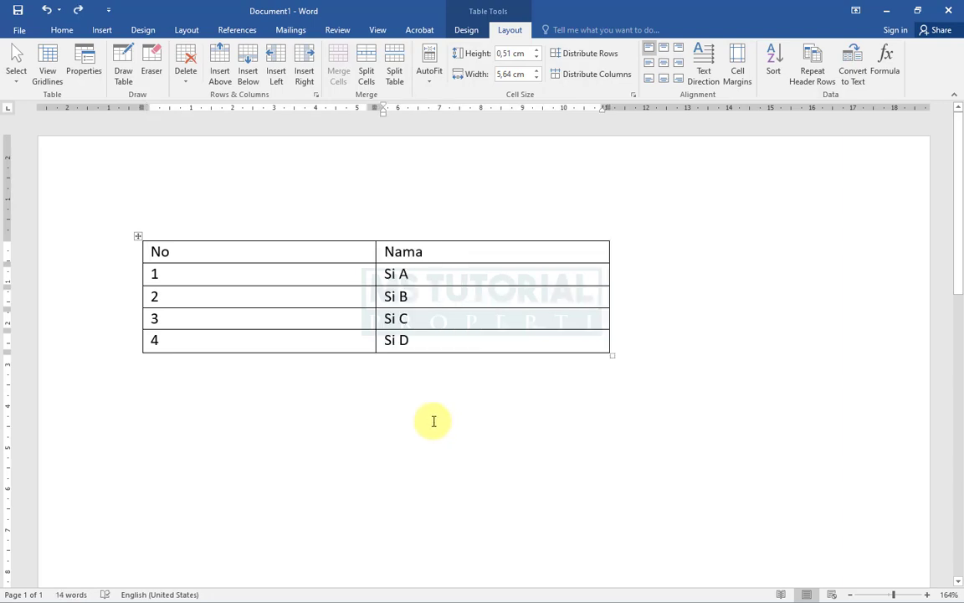
{"action": "key", "text": "ctrl+z"}
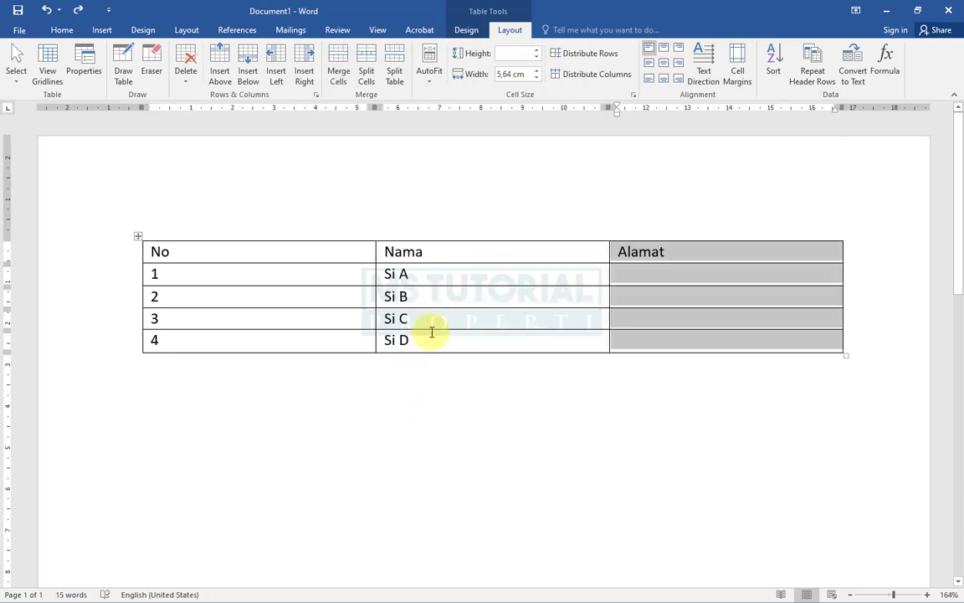
- Select the whole table, delete it with Delete Table, and undo the deletion
{"action": "left_click", "coordinate": [138, 237]}
{"action": "left_click", "coordinate": [186, 76]}
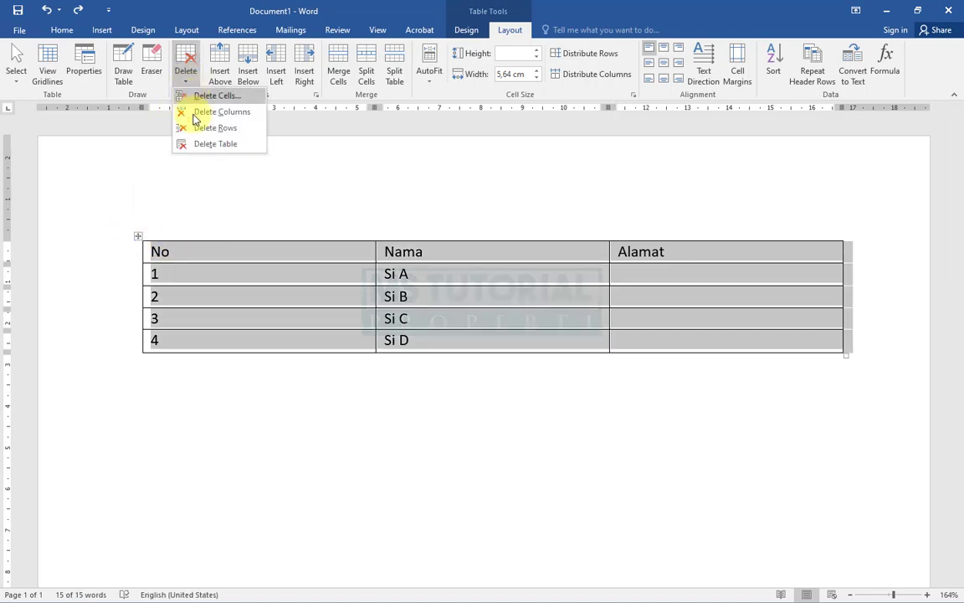
{"action": "left_click", "coordinate": [234, 145]}
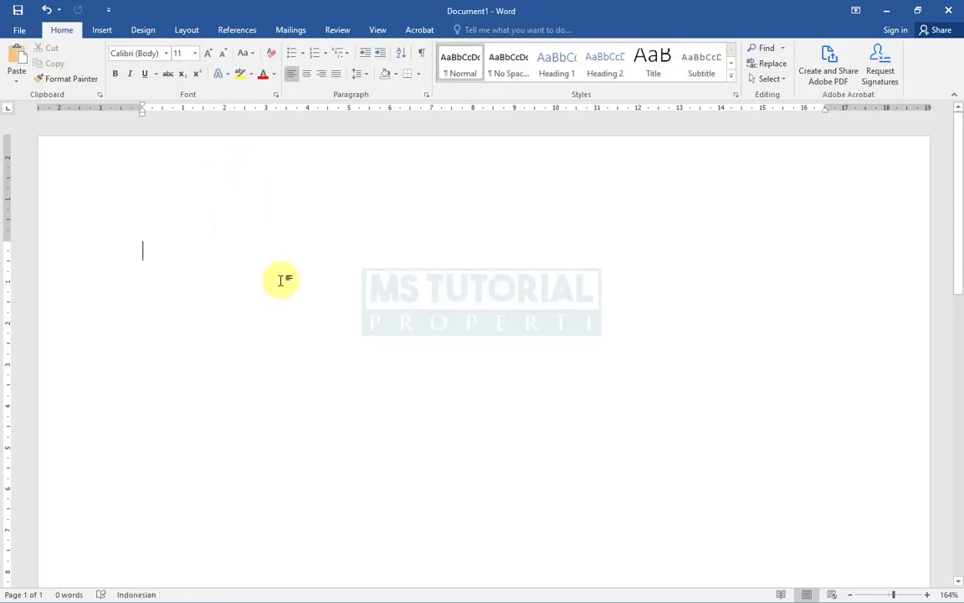
{"action": "key", "text": "ctrl+z"}
{"action": "left_click", "coordinate": [483, 31]}
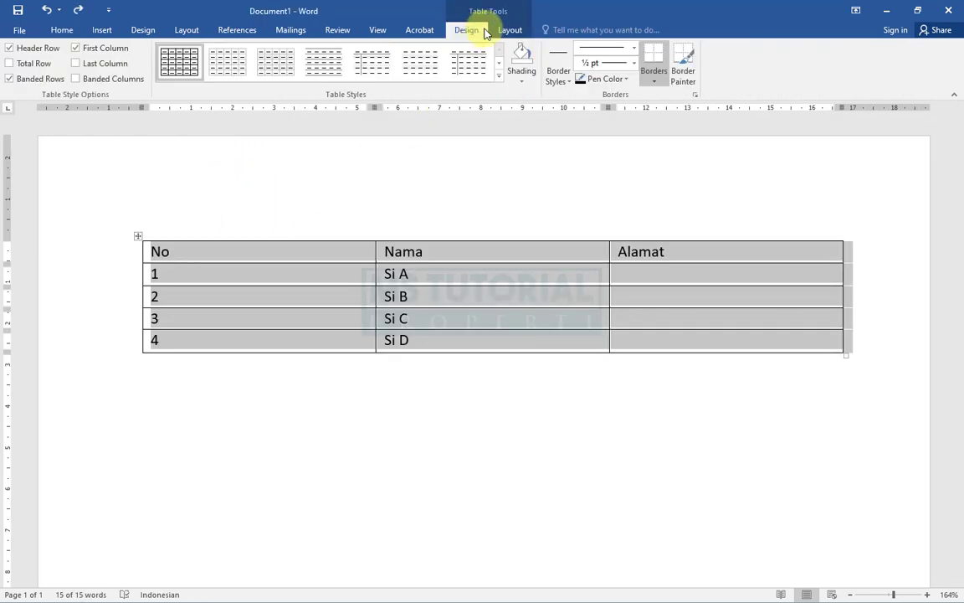
{"action": "left_click", "coordinate": [509, 30]}
{"action": "left_click", "coordinate": [460, 279]}
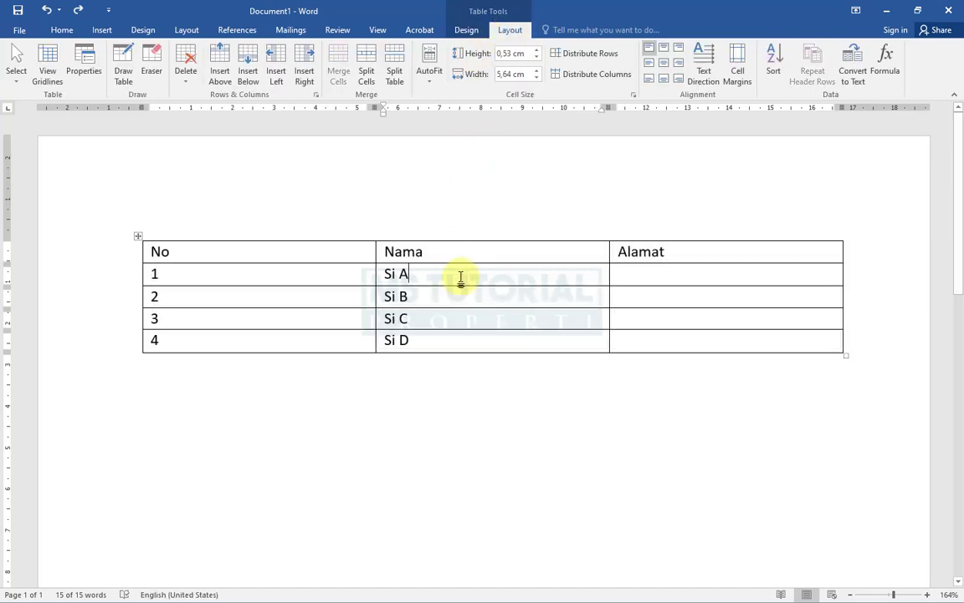
{"action": "left_click", "coordinate": [252, 258]}
{"action": "left_click", "coordinate": [264, 318]}
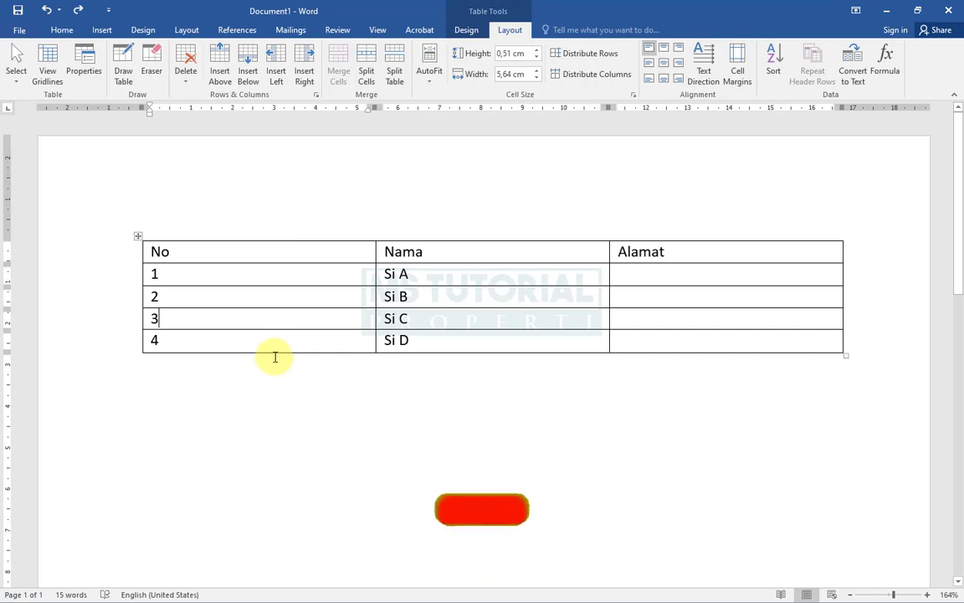
{"action": "left_click", "coordinate": [274, 357]}
{"action": "left_click", "coordinate": [279, 339]}
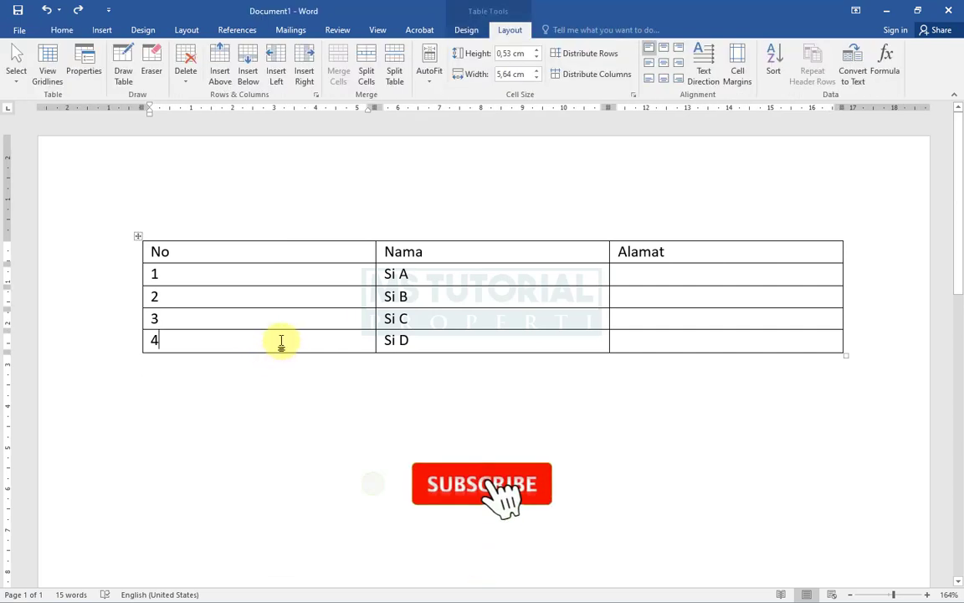
{"action": "left_click", "coordinate": [520, 260]}
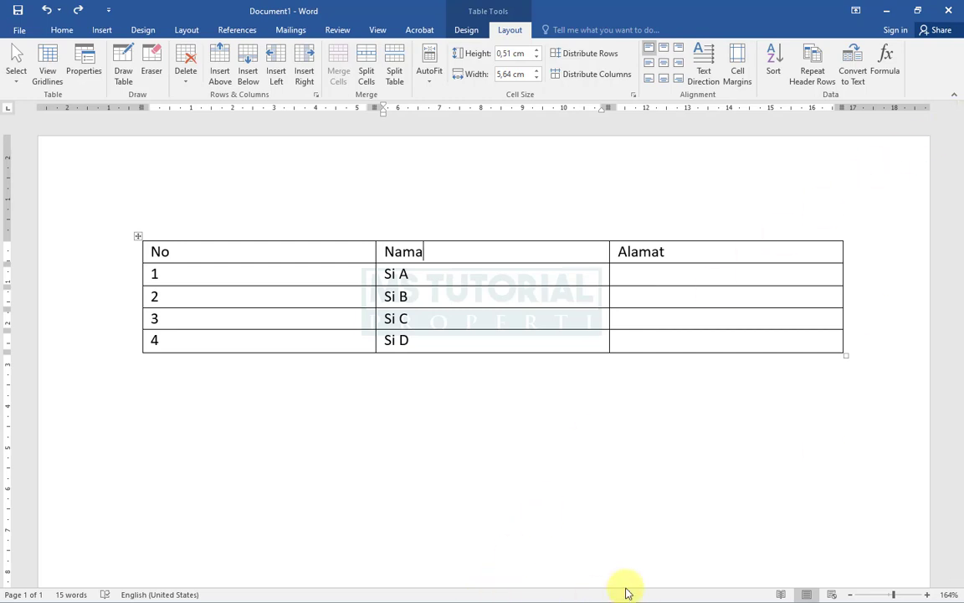
- Place the cursor below the table and minimize the document window
{"action": "left_click", "coordinate": [664, 549]}
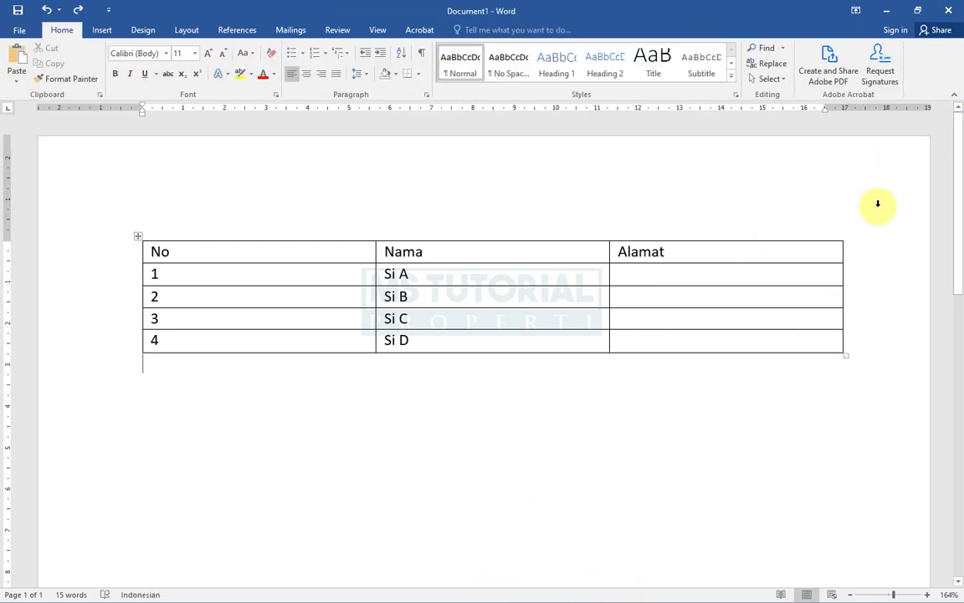
{"action": "left_click", "coordinate": [887, 10]}
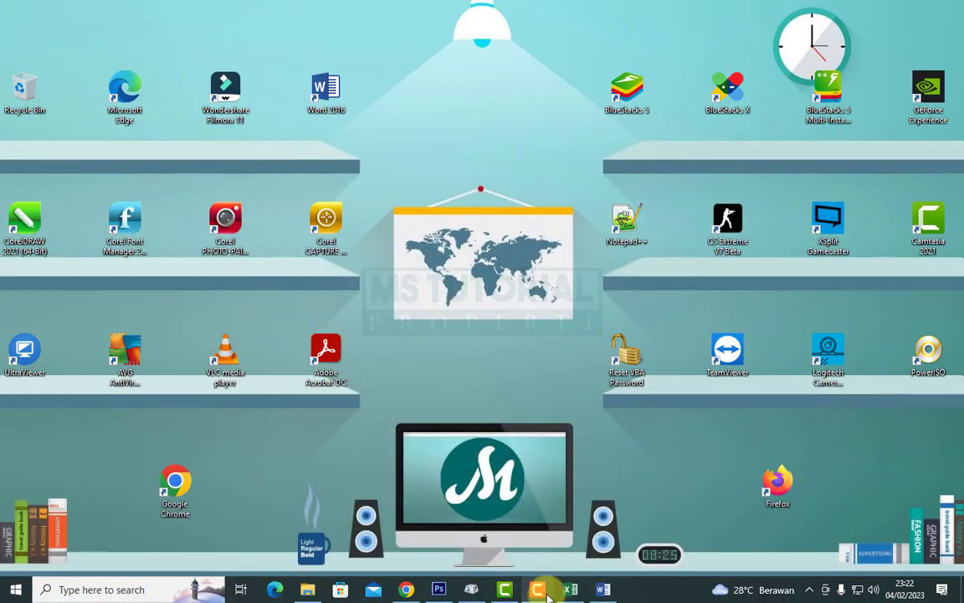